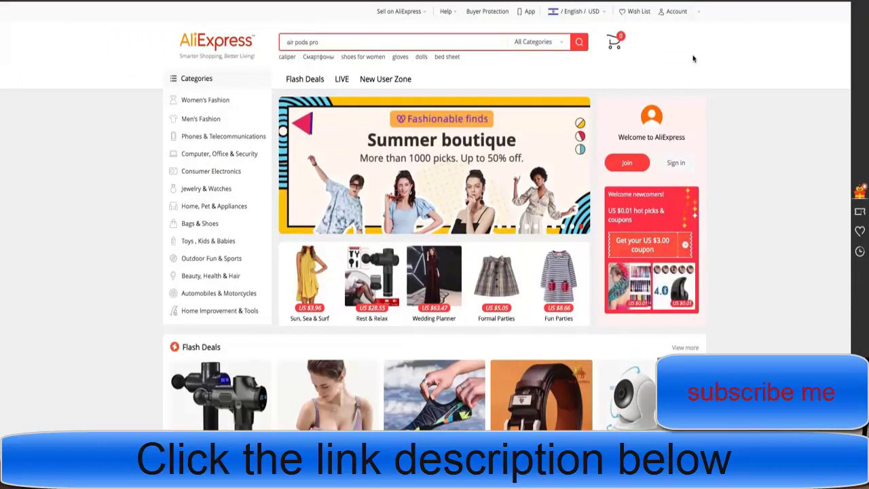
In a new incognito window, search '10minutesmail' and open 10 Minute Mail for a throwaway address.
key(ctrl+shift+n)
text(10)
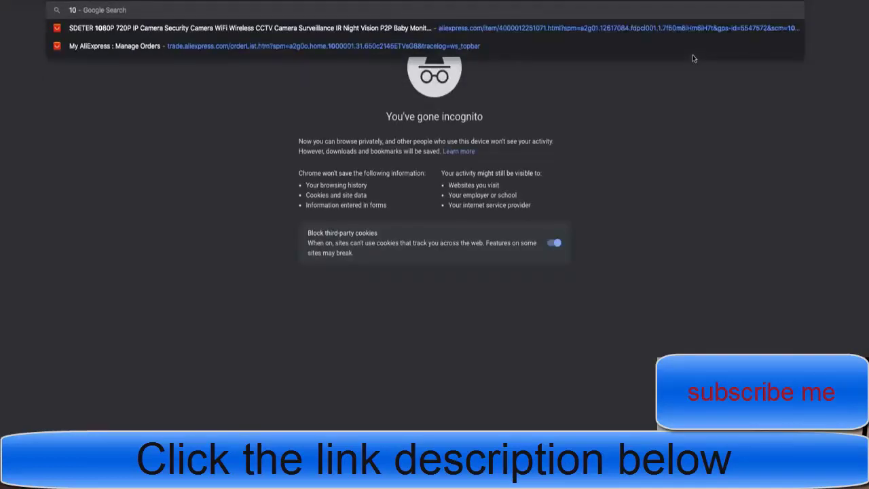
text(minut)
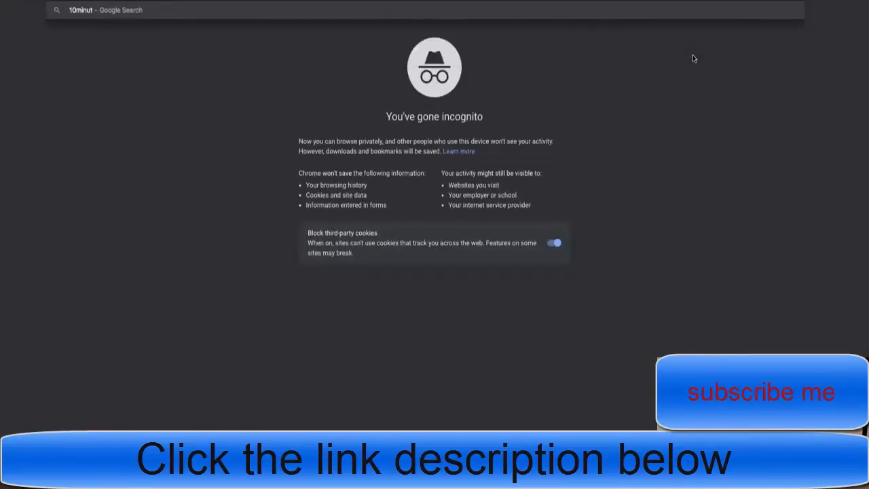
text(esmail)
key(Return)
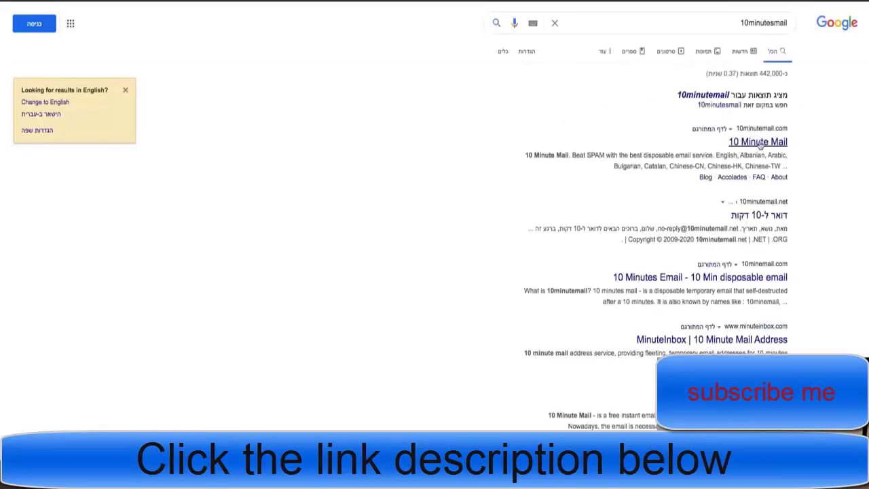
click(758, 142)
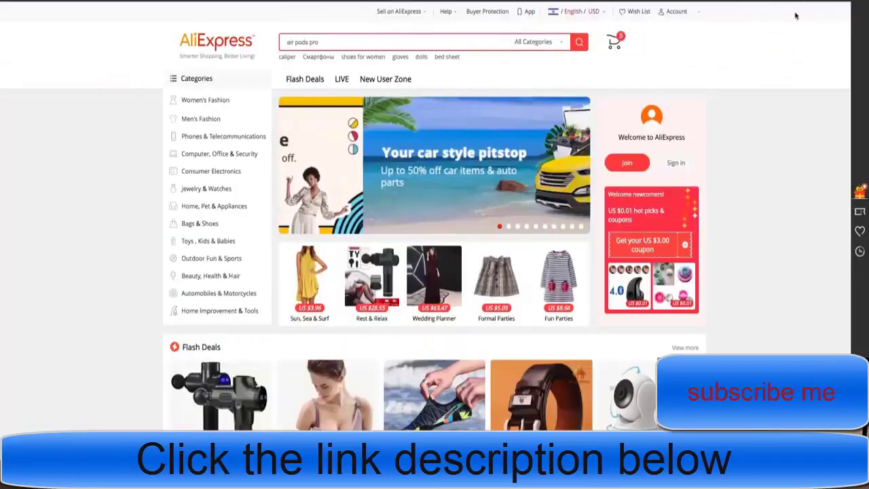
Join AliExpress with the pasted temporary e-mail and a password, passing the slide-to-verify check.
mouse_move(680, 12)
click(637, 57)
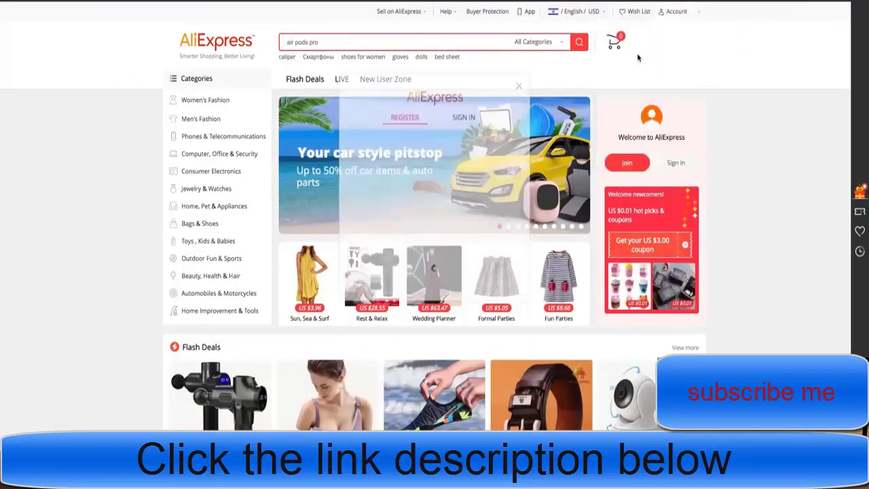
click(435, 147)
key(ctrl+v)
click(424, 175)
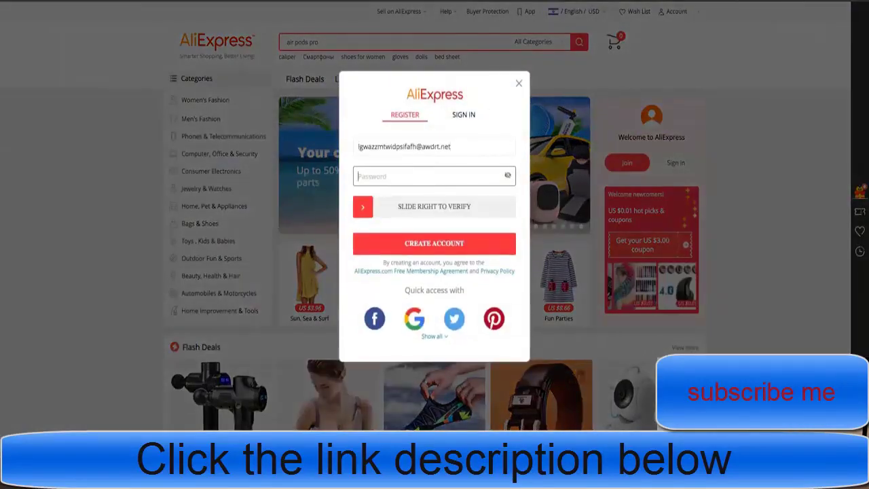
text(********)
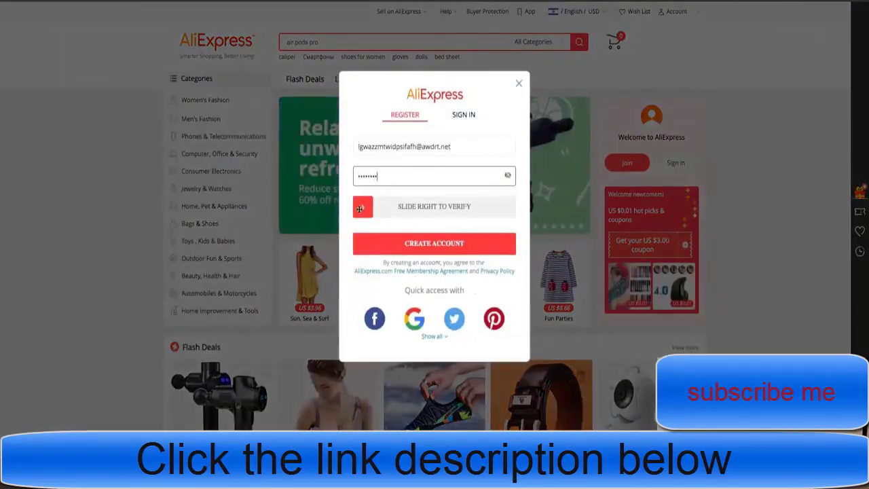
drag(360, 209, 506, 207)
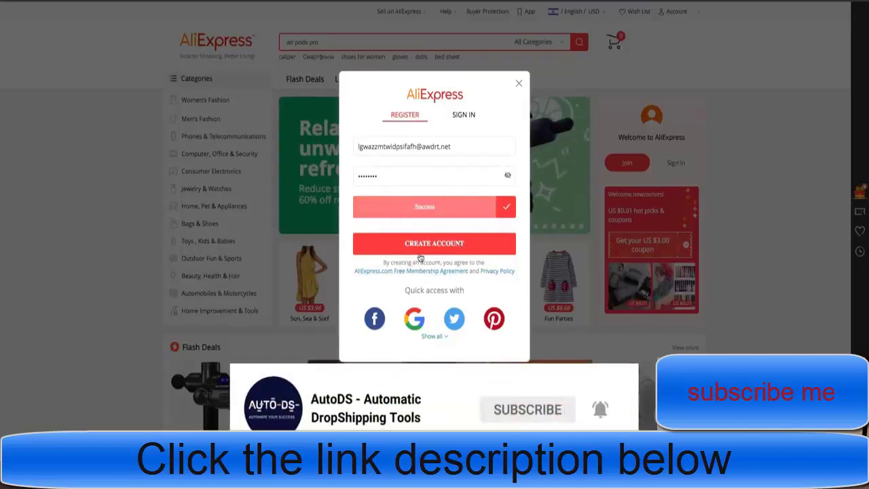
click(423, 244)
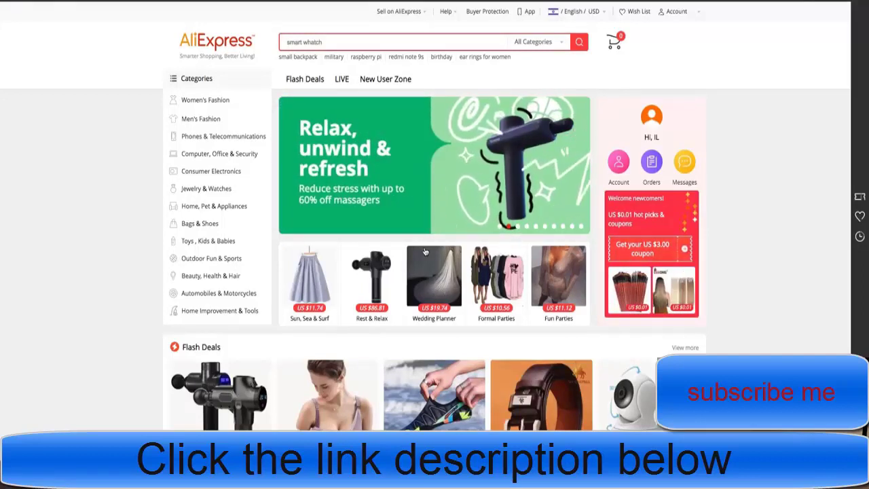
Search Google for 'aliexpress dropship center' in a new incognito window.
key(ctrl+shift+n)
text(d)
key(BackSpace)
text(dr)
key(BackSpace)
key(BackSpace)
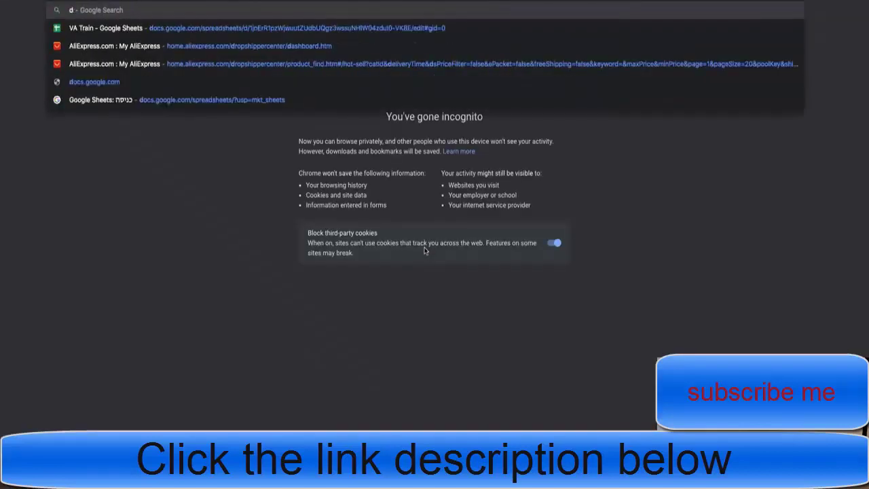
text(aliexpress dropship center)
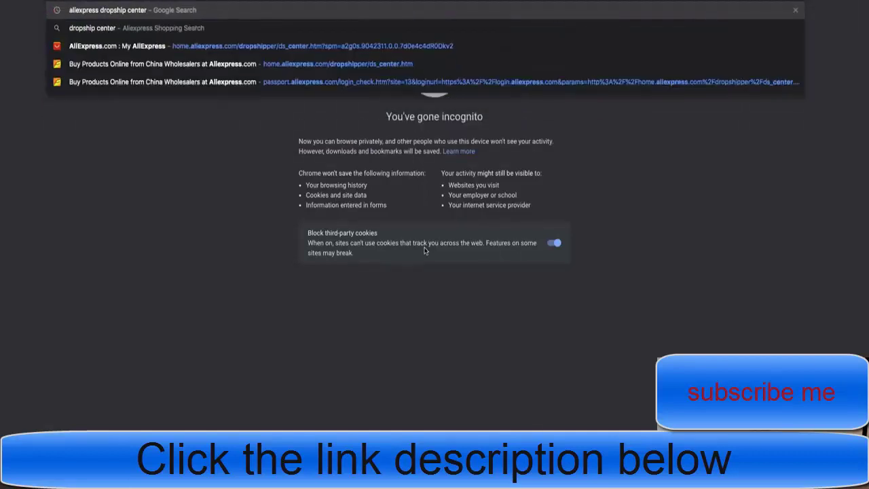
key(Return)
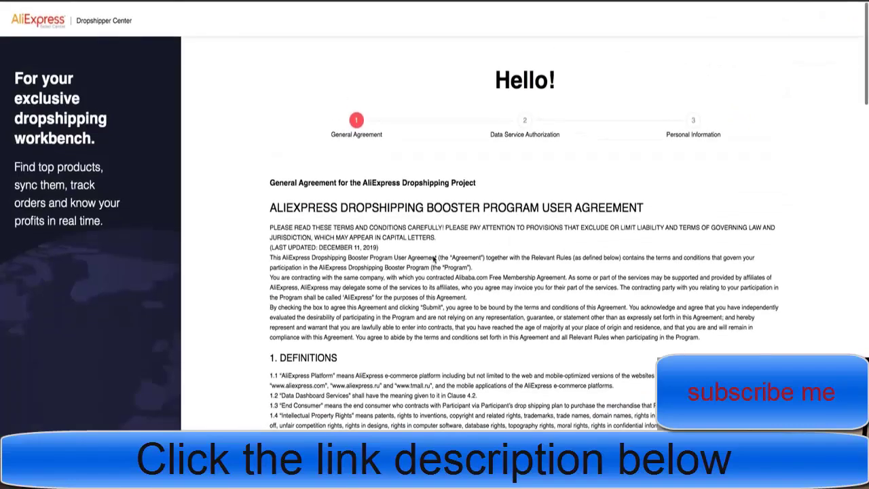
Accept the Dropshipper Center general agreement and continue to the personal information step.
scroll(487, 275, down, 6)
scroll(487, 275, up, 4)
scroll(415, 340, down, 20)
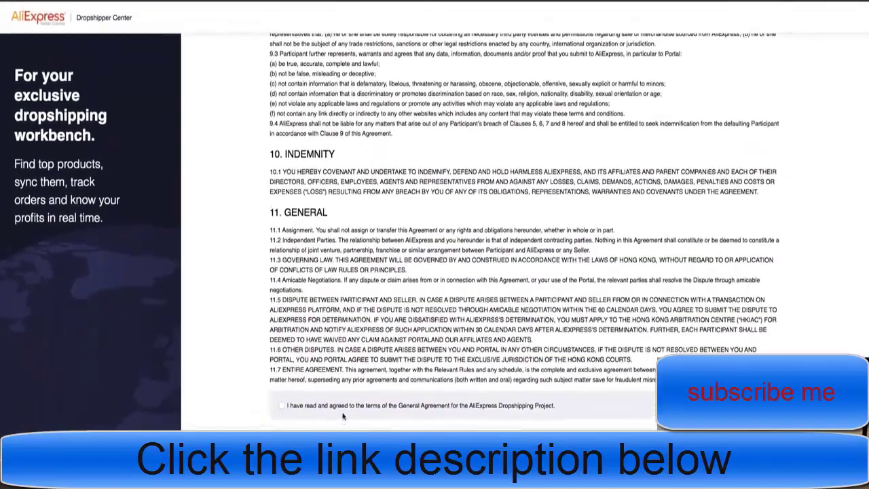
click(344, 410)
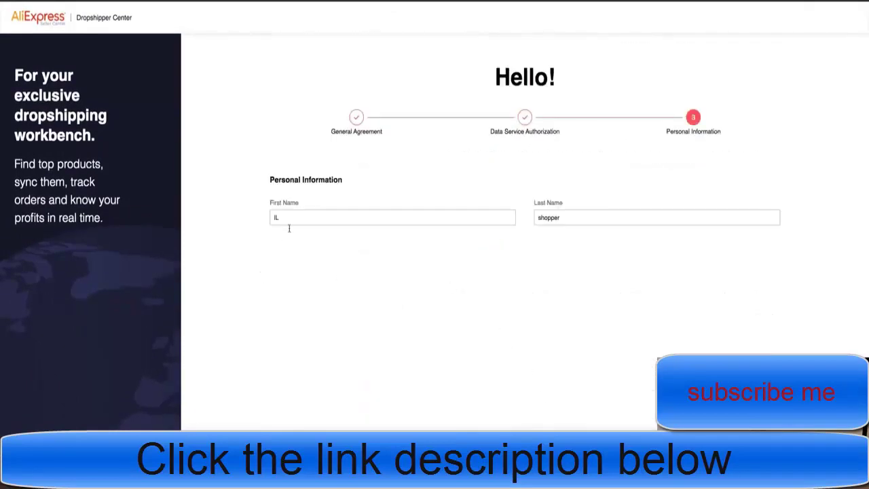
click(302, 217)
Replace the prefilled first and last name with the user's own name.
key(BackSpace)
text(Lior)
key(Tab)
key(BackSpace)
text(Pozin)
click(553, 412)
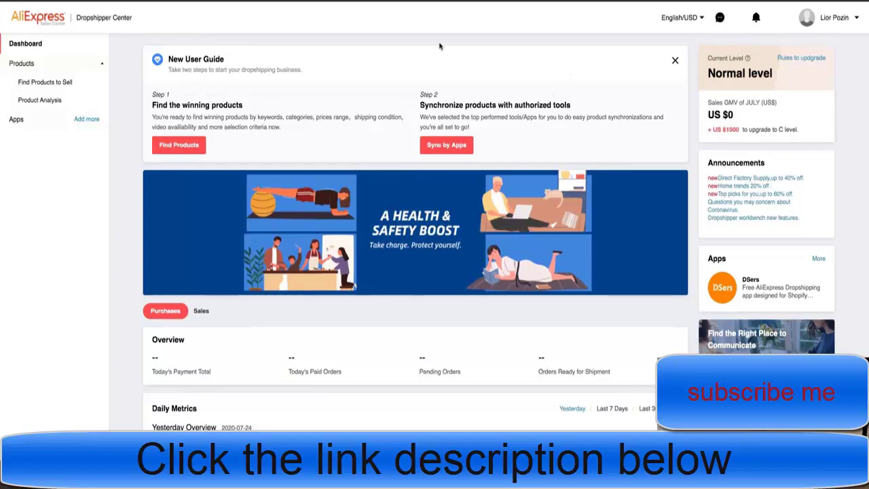
key(ctrl+shift+n)
text(al)
key(Return)
mouse_move(677, 11)
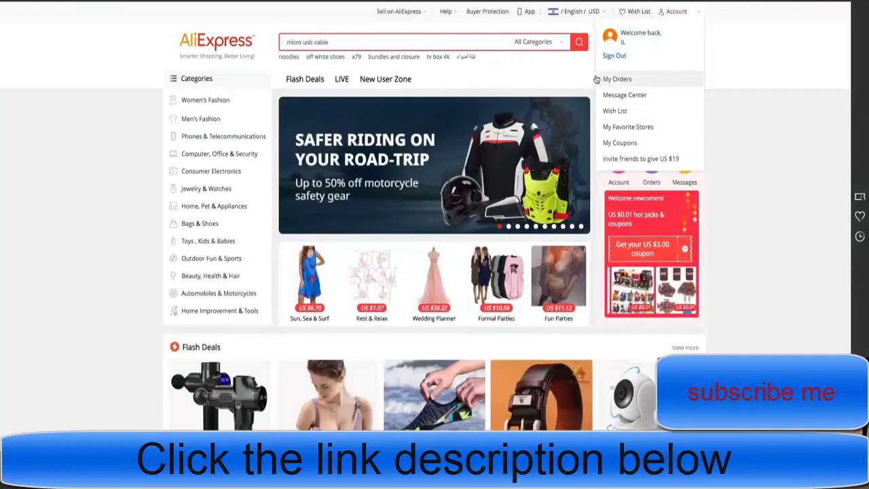
click(633, 80)
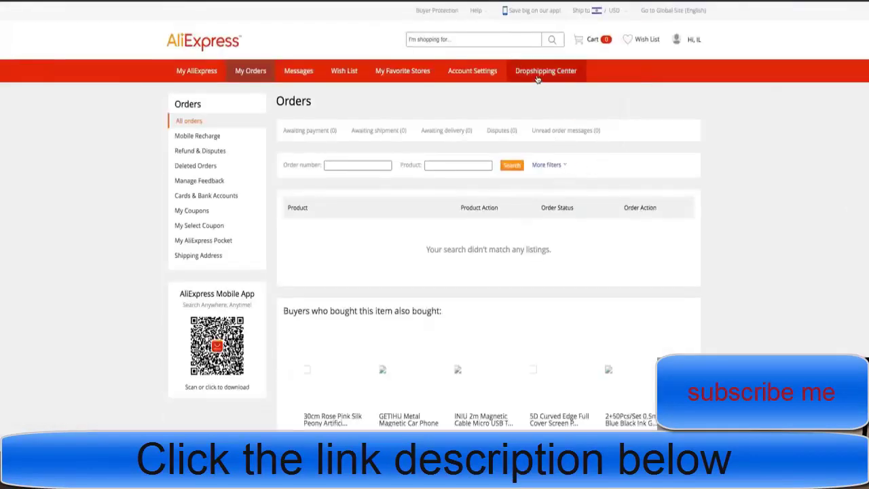
click(537, 78)
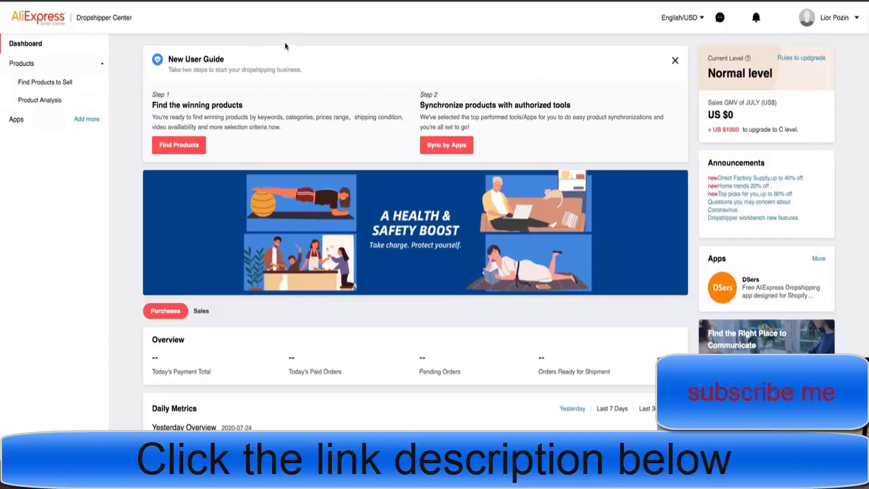
click(58, 84)
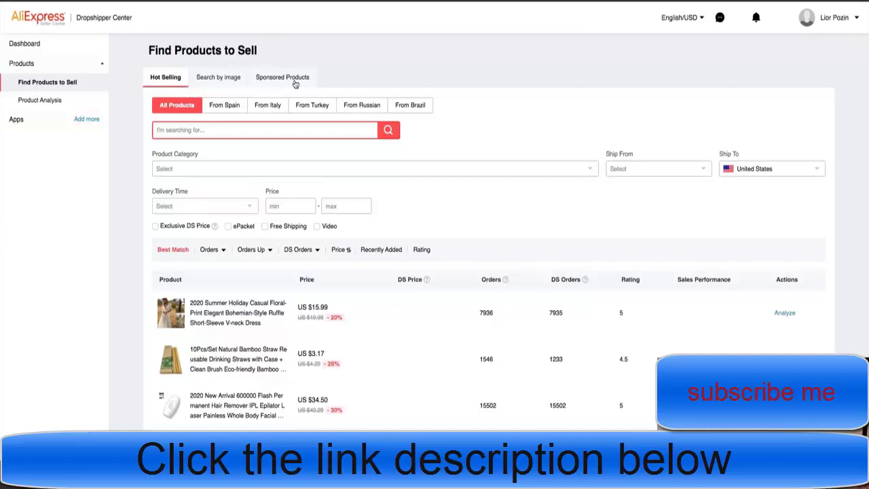
scroll(369, 144, down, 1)
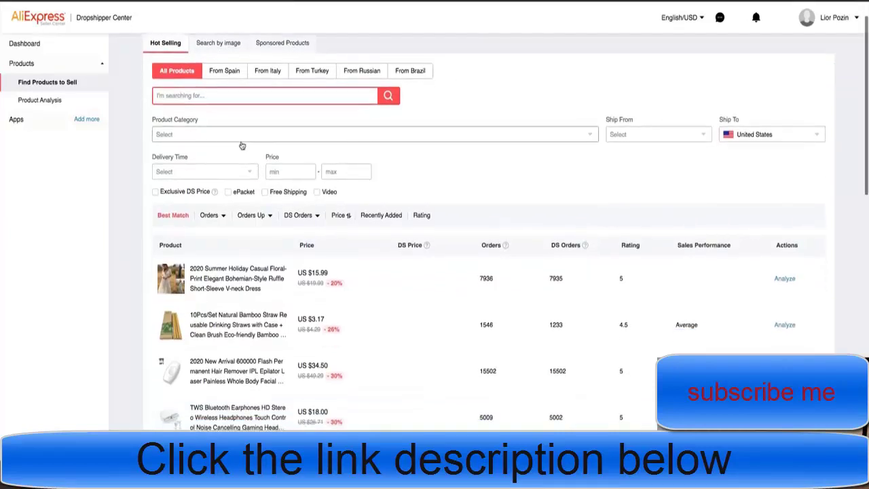
click(246, 137)
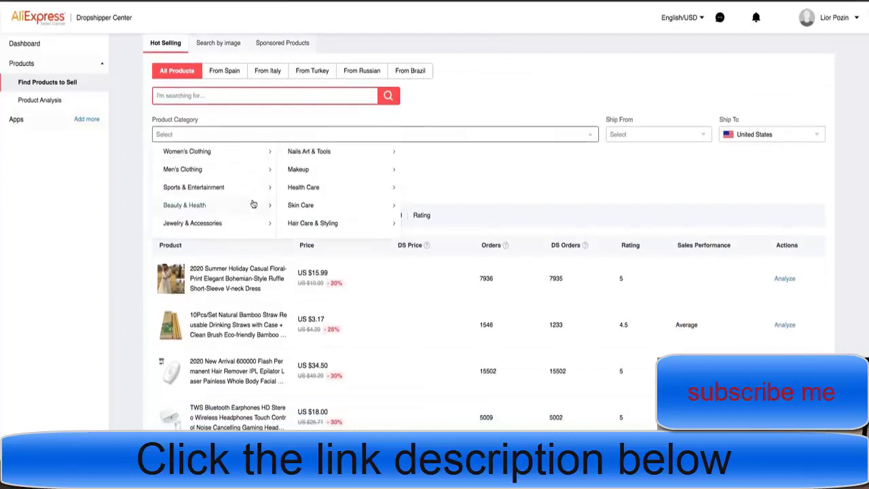
scroll(233, 178, down, 4)
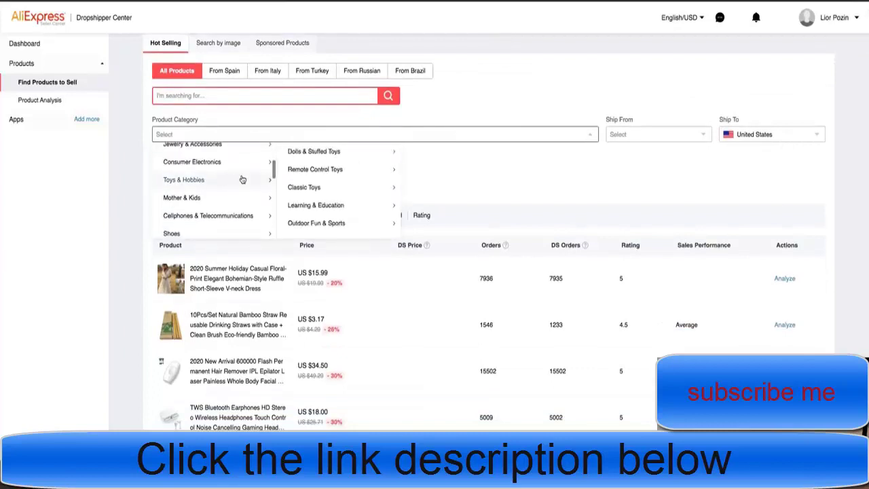
scroll(243, 180, down, 4)
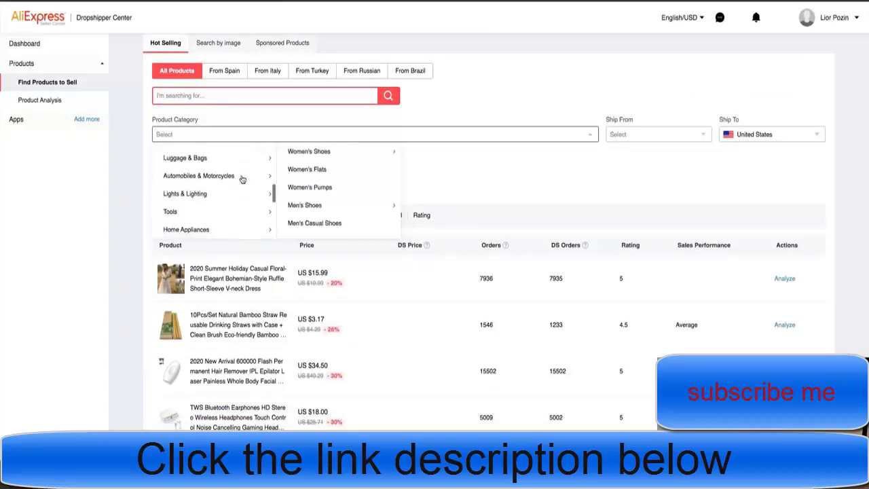
scroll(245, 178, down, 4)
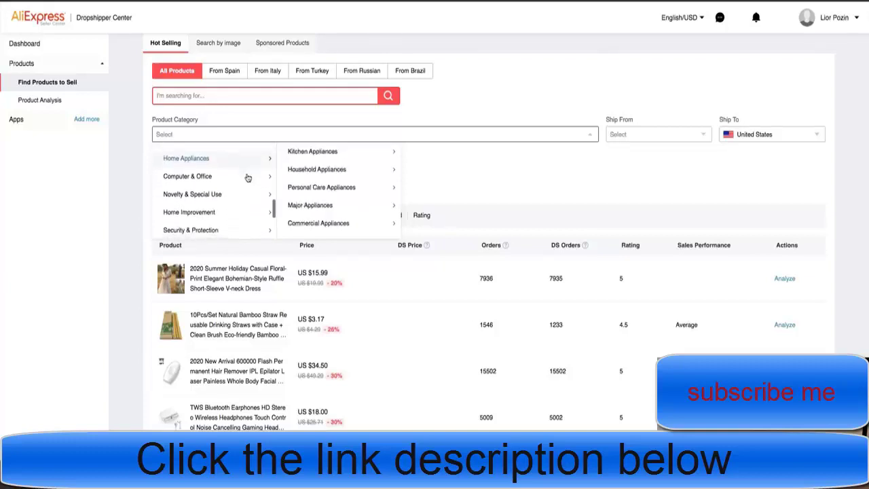
scroll(248, 178, down, 3)
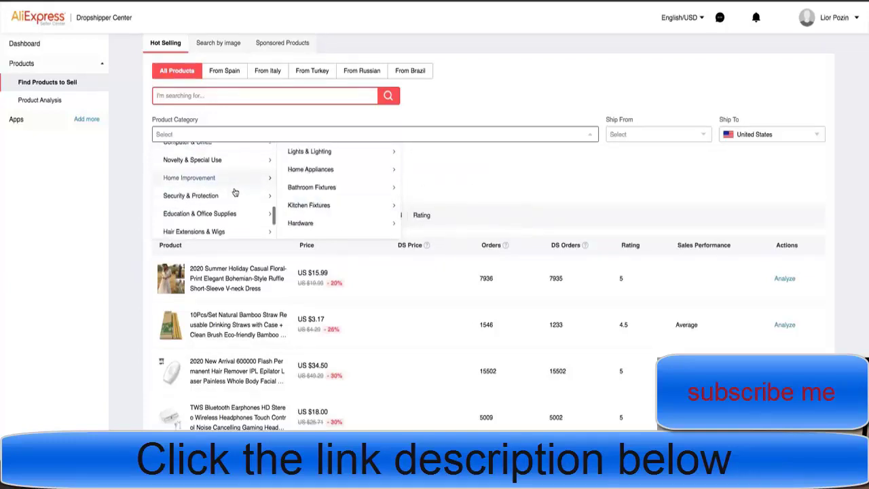
scroll(235, 192, down, 3)
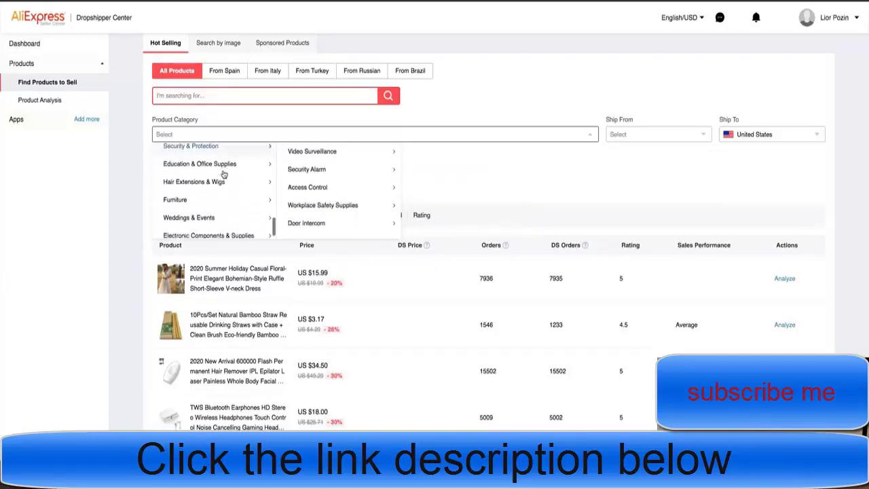
mouse_move(224, 176)
mouse_move(217, 194)
scroll(217, 194, down, 1)
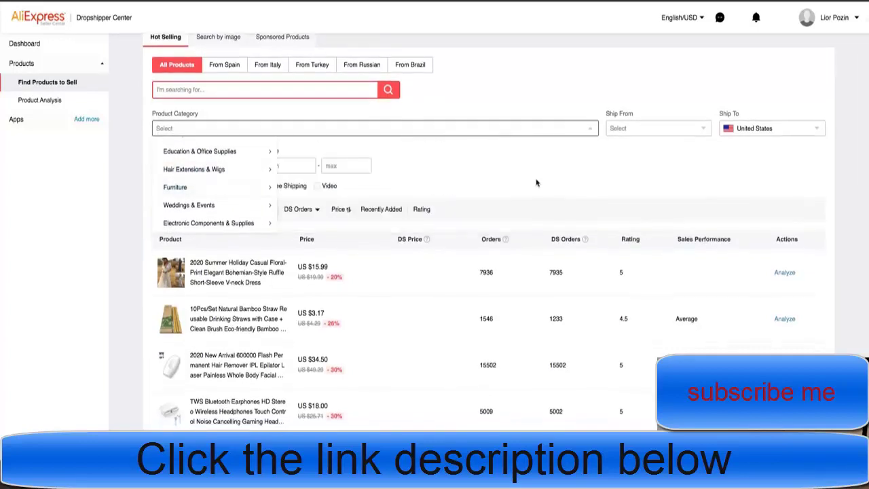
scroll(264, 190, up, 1)
scroll(262, 194, up, 1)
scroll(224, 214, down, 2)
mouse_move(211, 227)
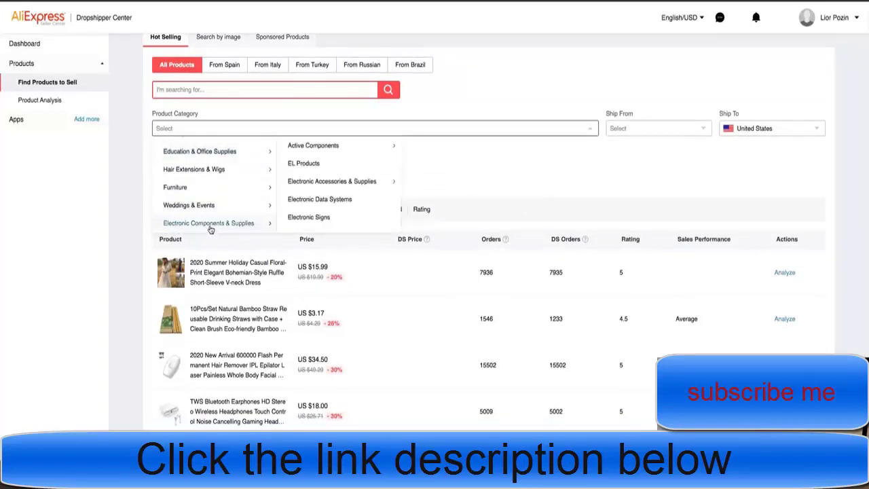
mouse_move(353, 199)
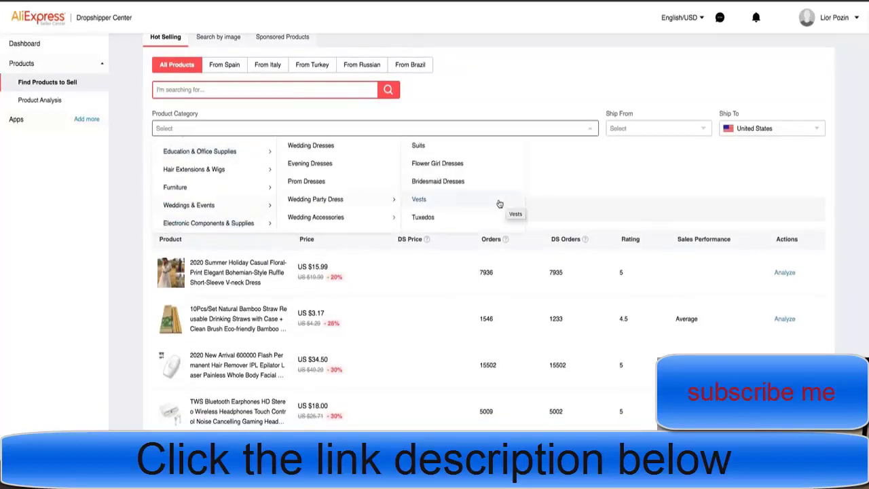
click(548, 197)
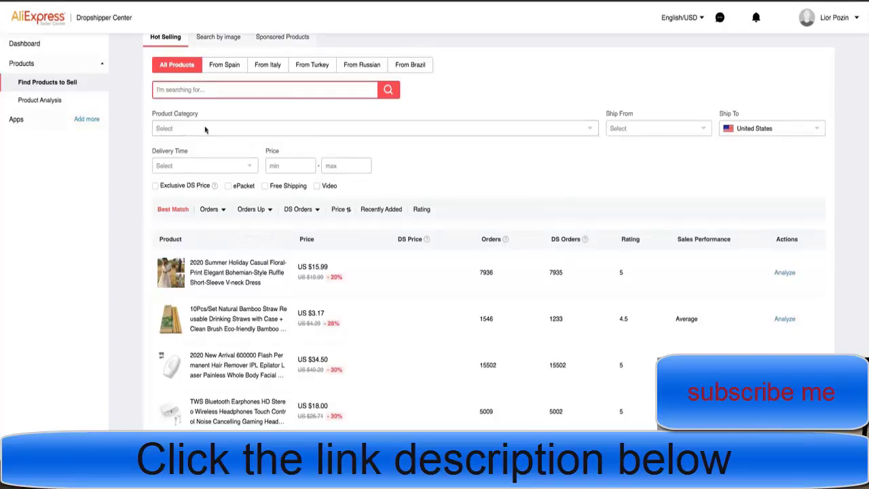
Set the Ship From filter to China.
scroll(441, 184, down, 1)
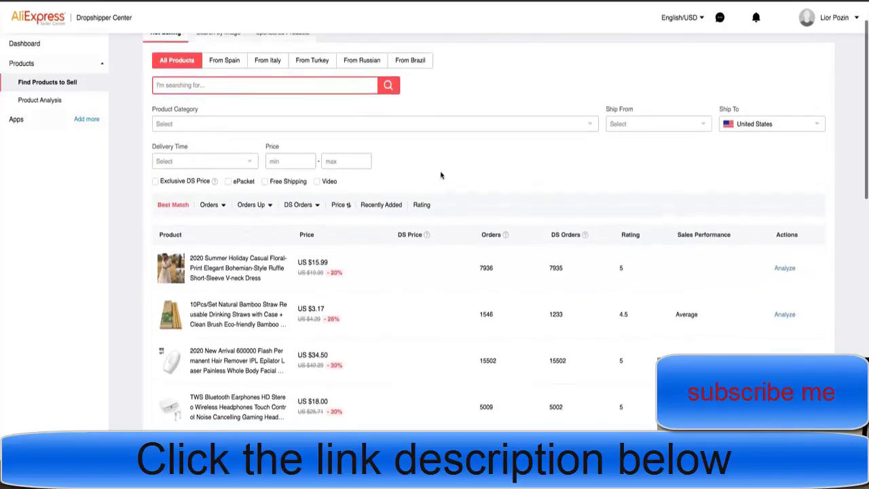
scroll(441, 175, up, 1)
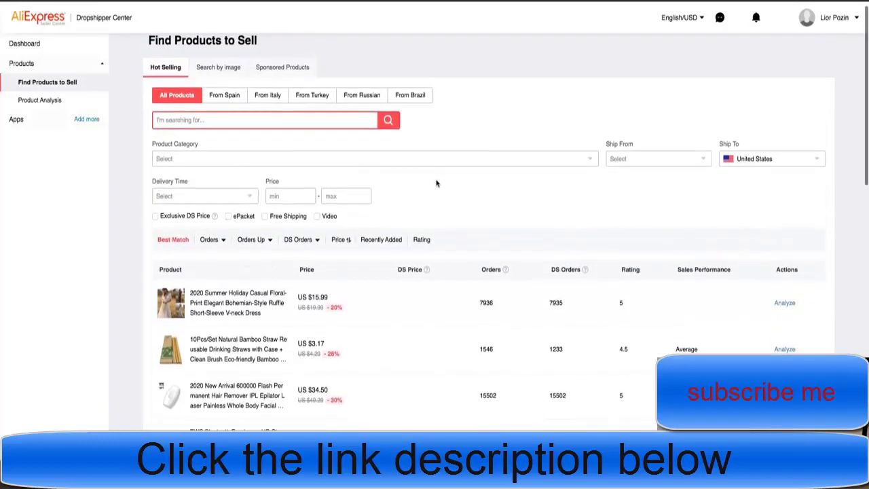
click(657, 163)
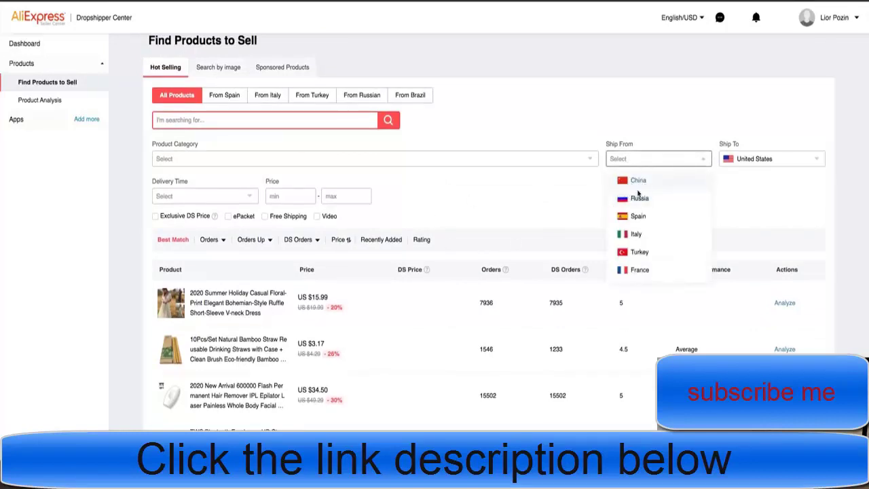
click(564, 210)
click(621, 163)
click(621, 180)
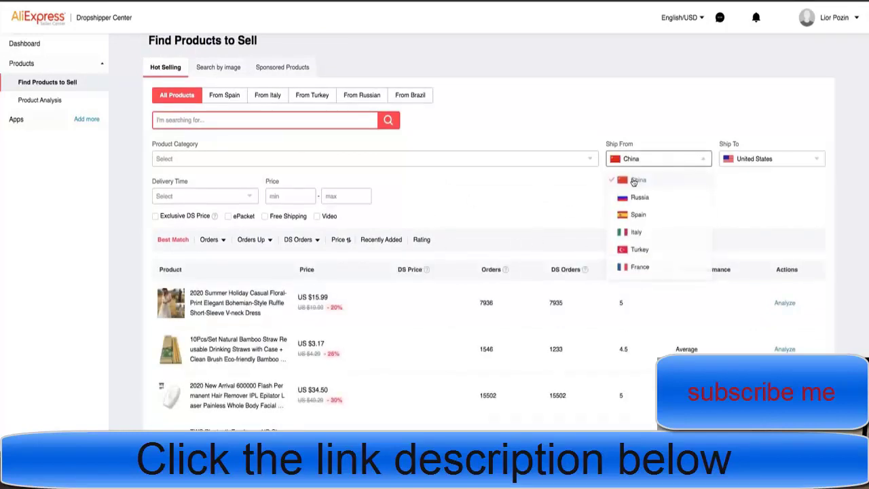
click(547, 196)
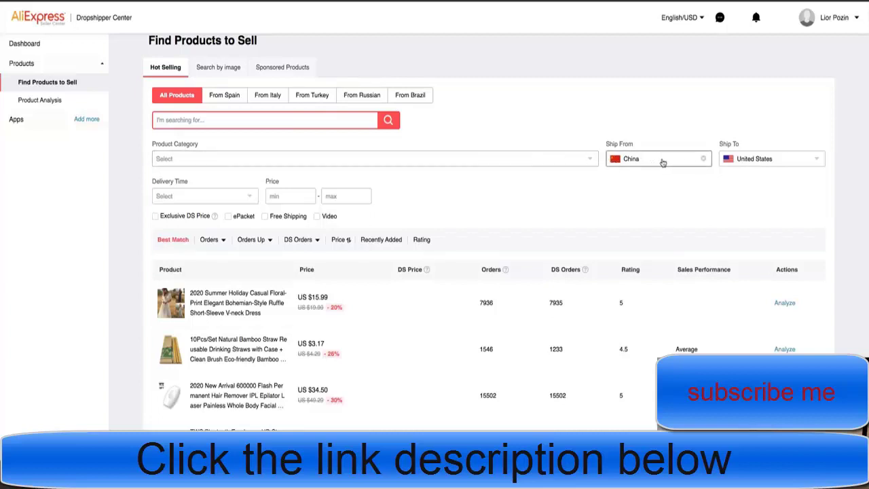
Filter prices from 5 to 40 and apply the range.
scroll(278, 237, down, 1)
scroll(235, 201, up, 2)
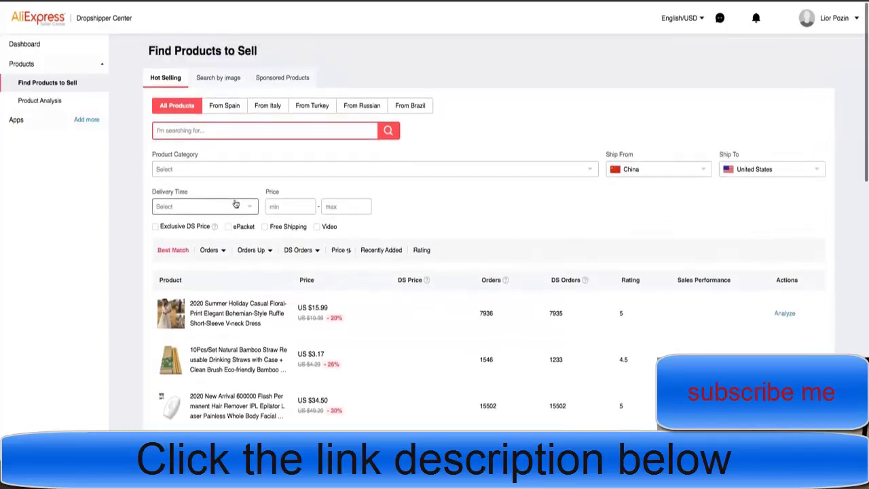
scroll(292, 183, down, 2)
click(303, 171)
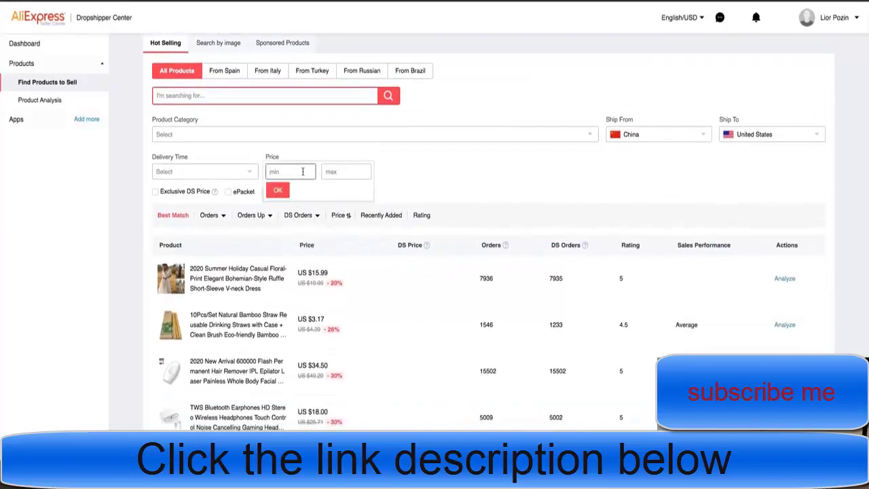
click(347, 168)
text(40)
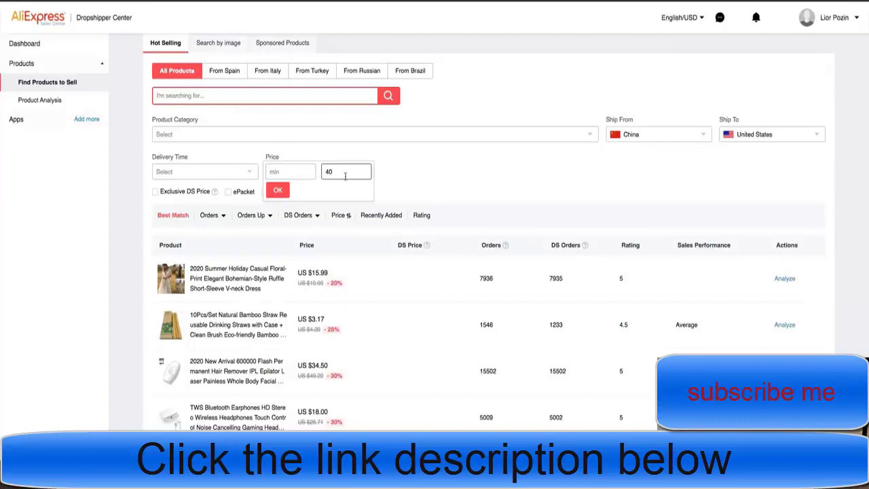
click(298, 175)
text(5)
click(270, 195)
click(276, 191)
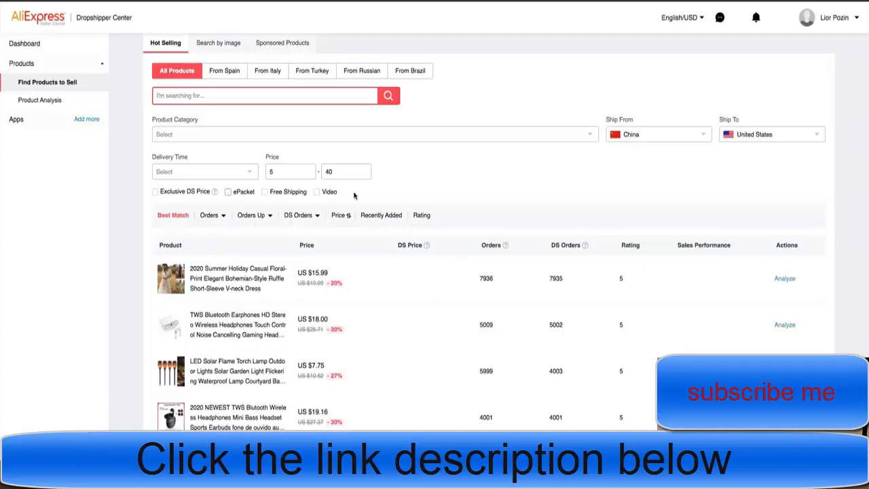
Limit the results to ePacket shipping and review the filtered products and DS Orders column.
click(230, 194)
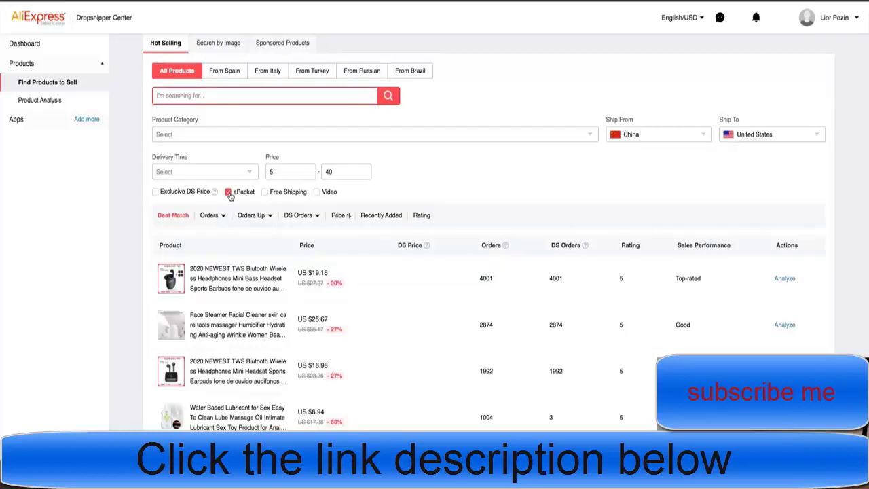
scroll(235, 195, down, 1)
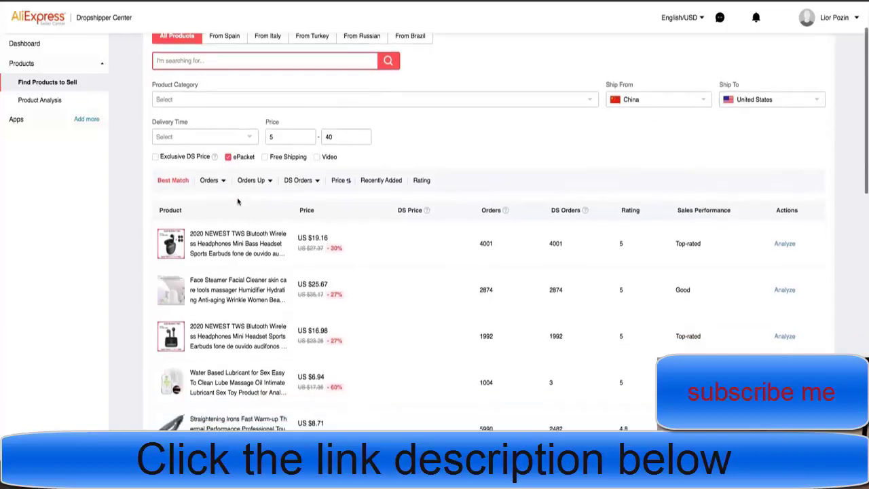
scroll(235, 195, up, 1)
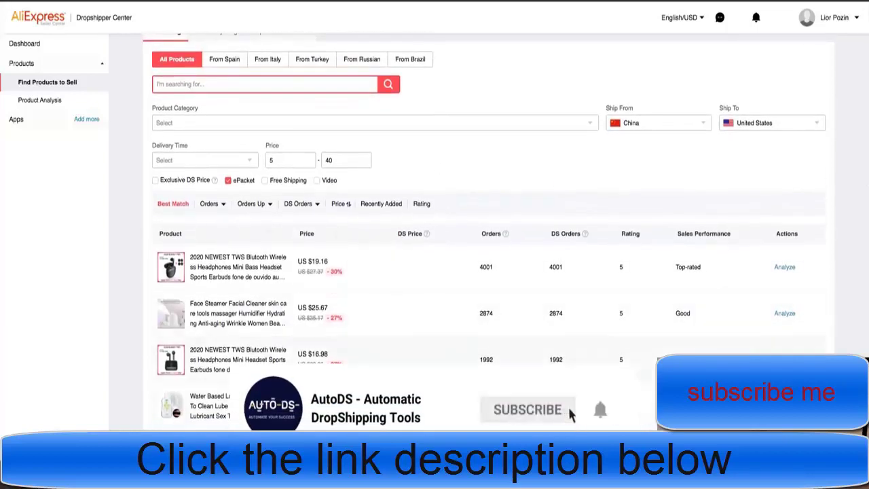
scroll(435, 309, up, 1)
scroll(431, 346, down, 3)
scroll(445, 295, up, 1)
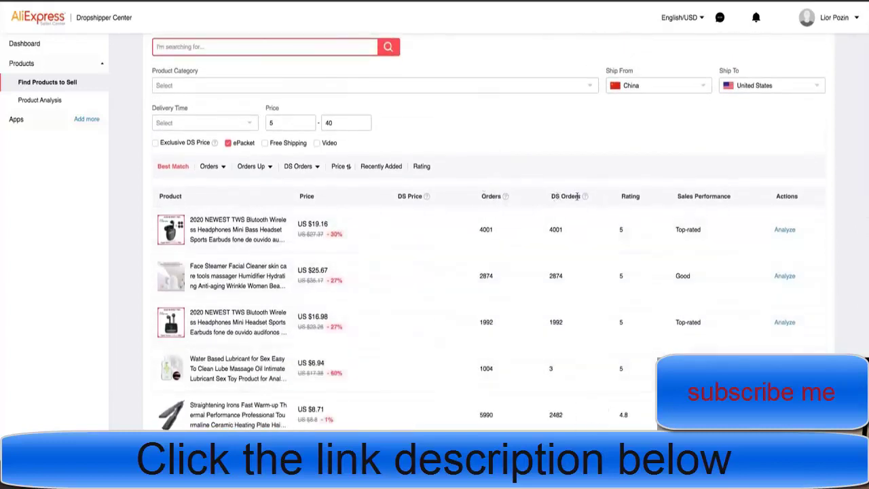
mouse_move(585, 199)
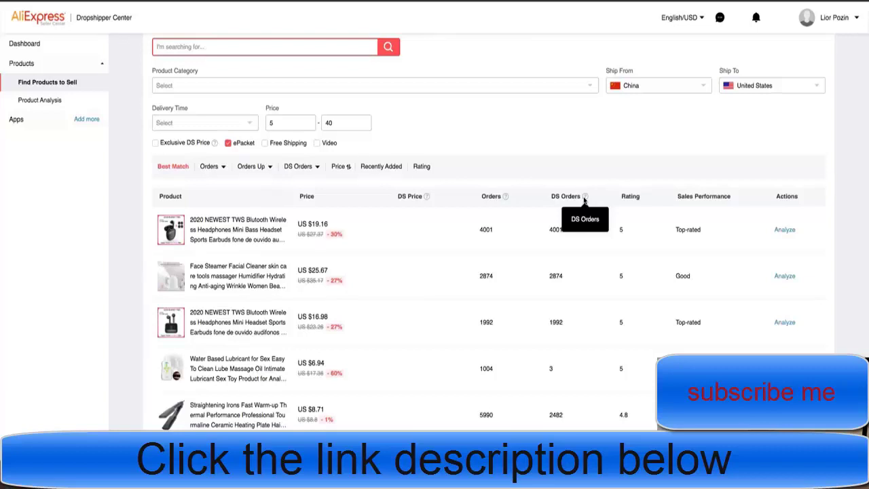
triple_click(568, 197)
click(578, 154)
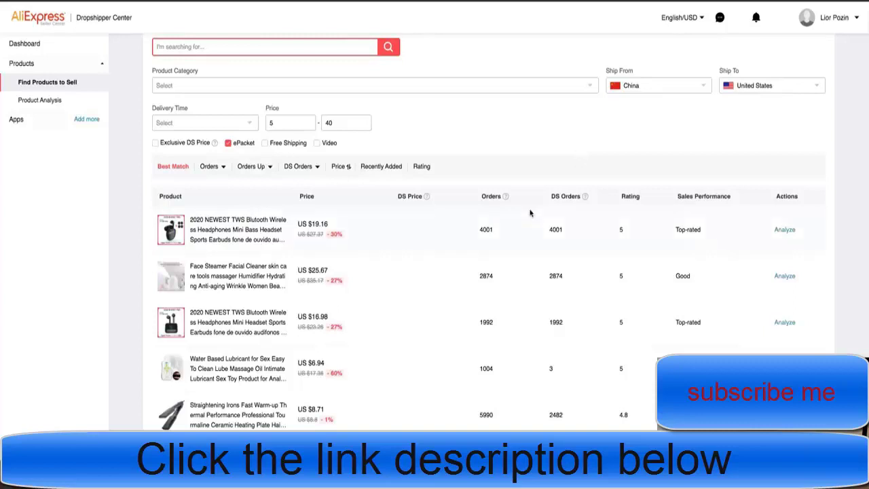
Run Analyze on the 5050 LED Light Strip product.
mouse_move(503, 196)
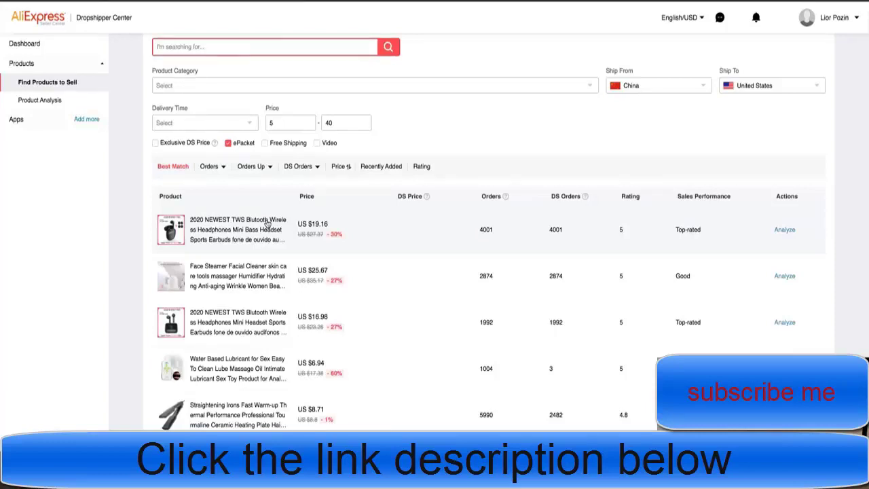
scroll(338, 212, down, 3)
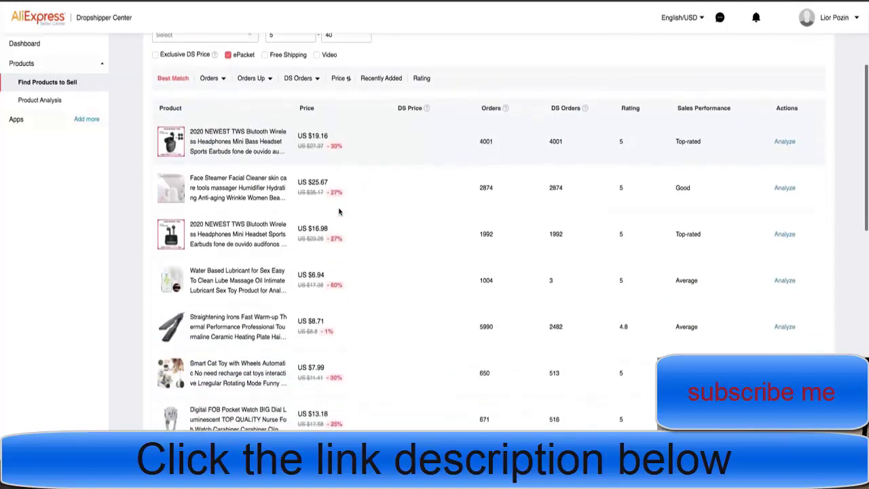
scroll(332, 291, down, 4)
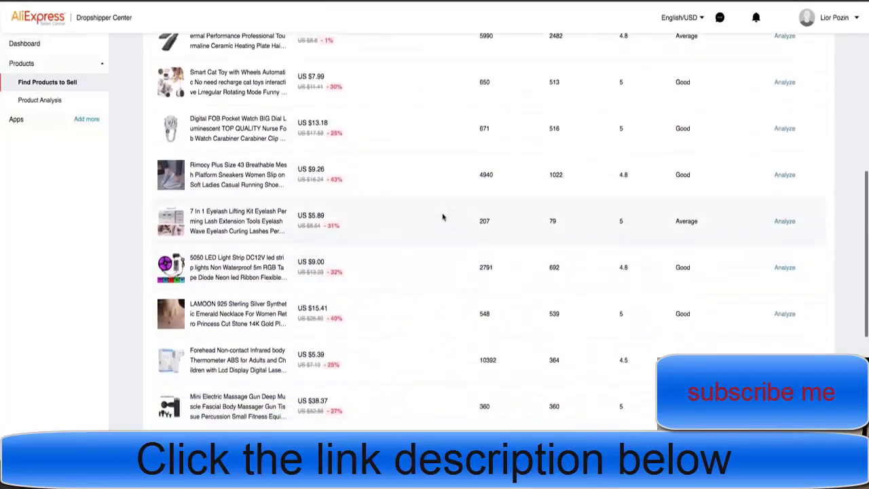
scroll(408, 265, down, 2)
scroll(408, 264, up, 2)
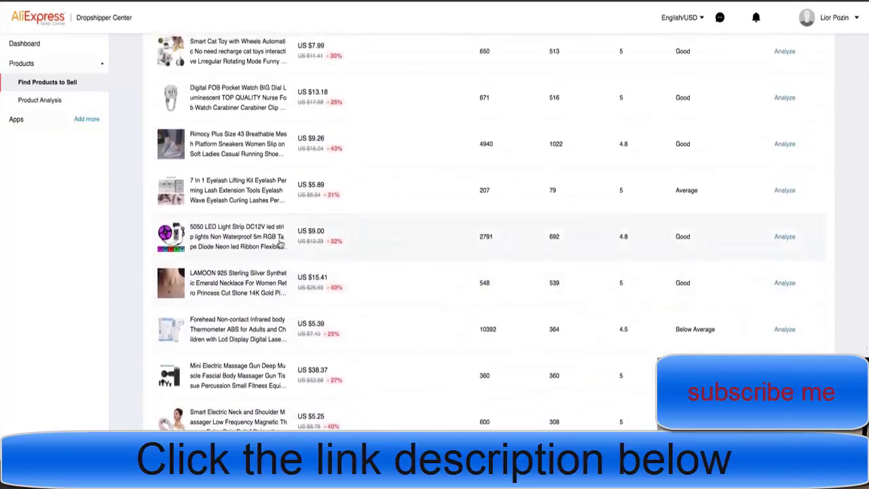
scroll(509, 244, up, 1)
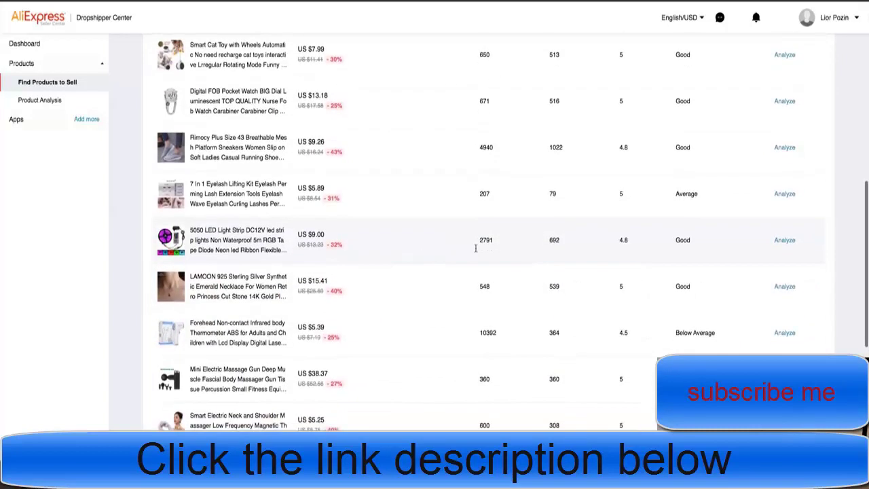
click(786, 241)
Scroll down to the 5050 LED strip's Overview of Sales Volume chart.
scroll(511, 257, down, 1)
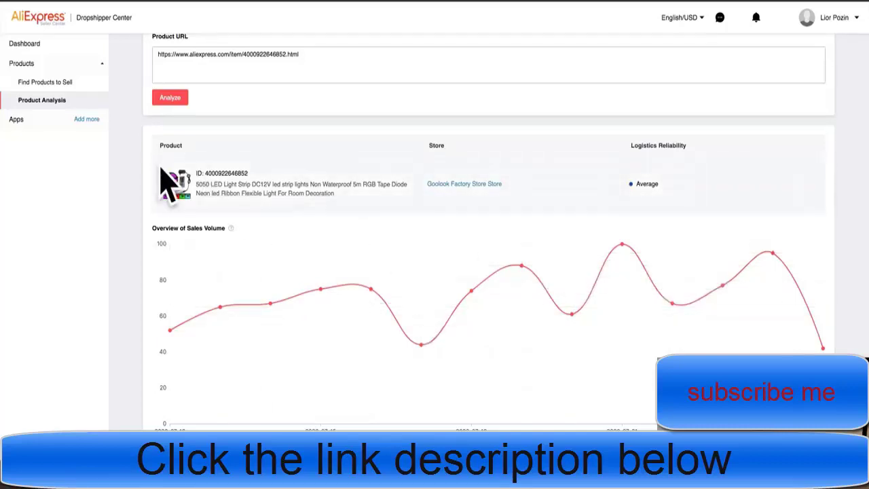
Check the 5050 LED strip's AliExpress page for its 4.8 rating and 6646 orders.
click(251, 195)
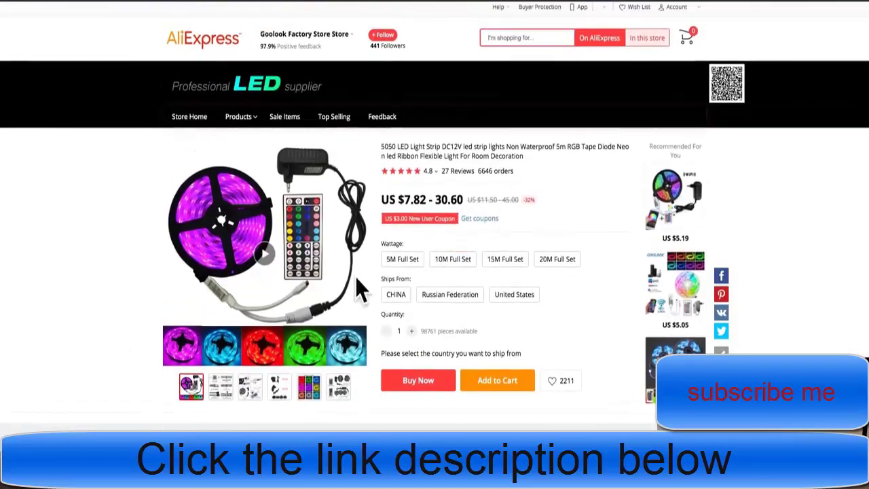
mouse_move(309, 385)
scroll(431, 171, down, 1)
scroll(435, 173, up, 1)
drag(451, 175, 515, 175)
click(477, 175)
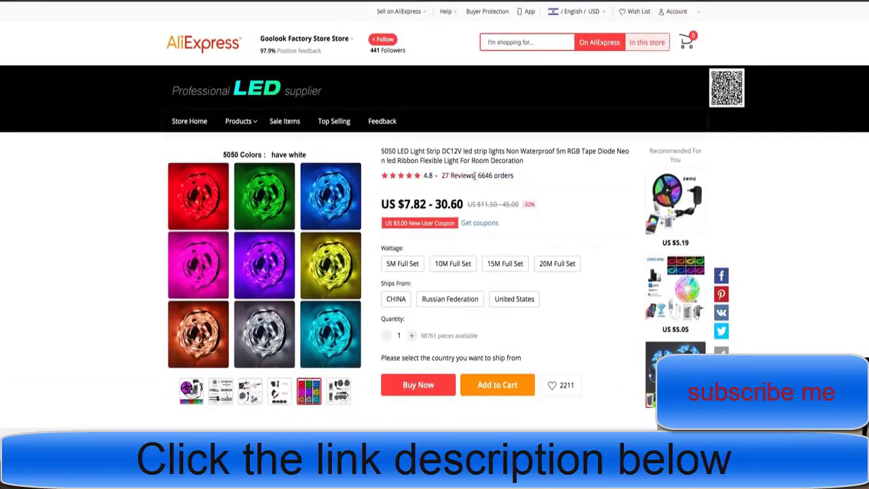
double_click(478, 175)
click(538, 176)
key(ctrl+shift+n)
Search for ALITOOLS and open the Alitools shopping assistant extension page.
text(ALI)
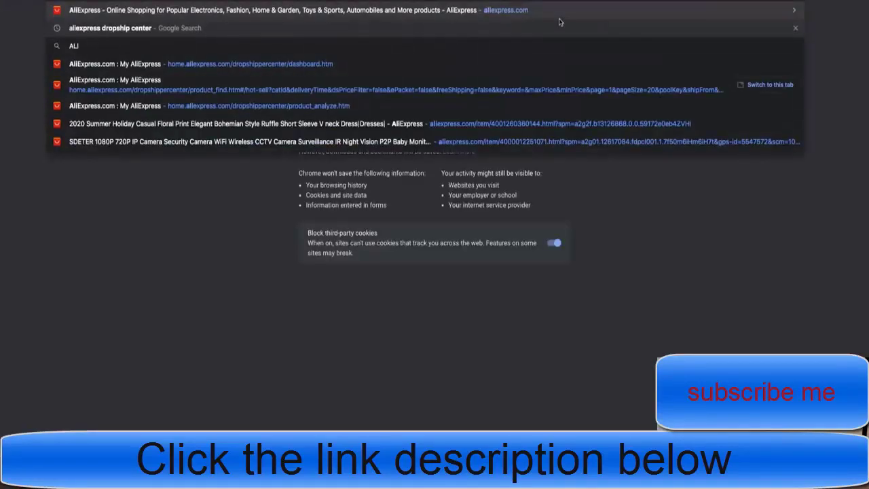
text(TOOLS)
key(Return)
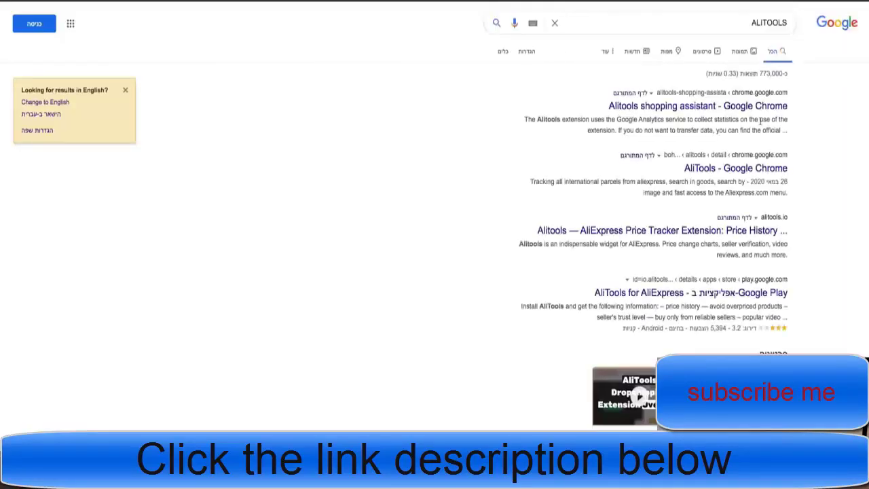
click(779, 108)
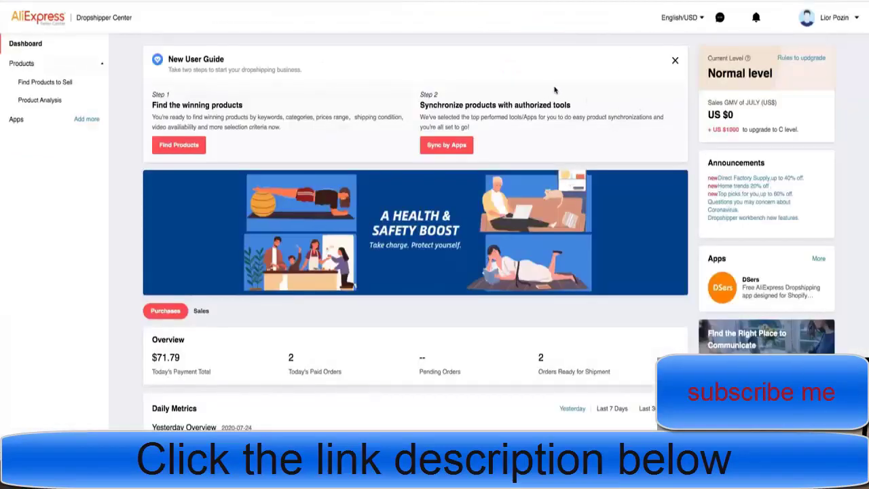
In a new tab, search for 'aliexpress' to return to the Dropshipper Center.
key(ctrl+t)
text(aliexpress)
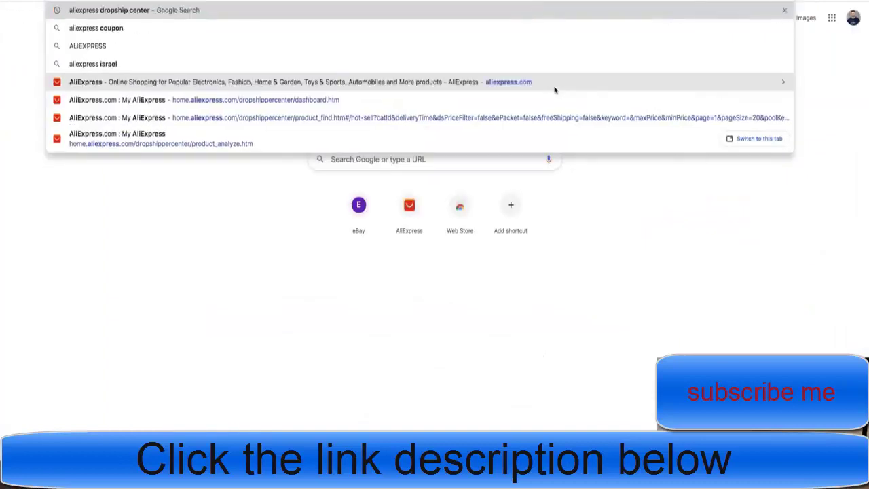
key(Return)
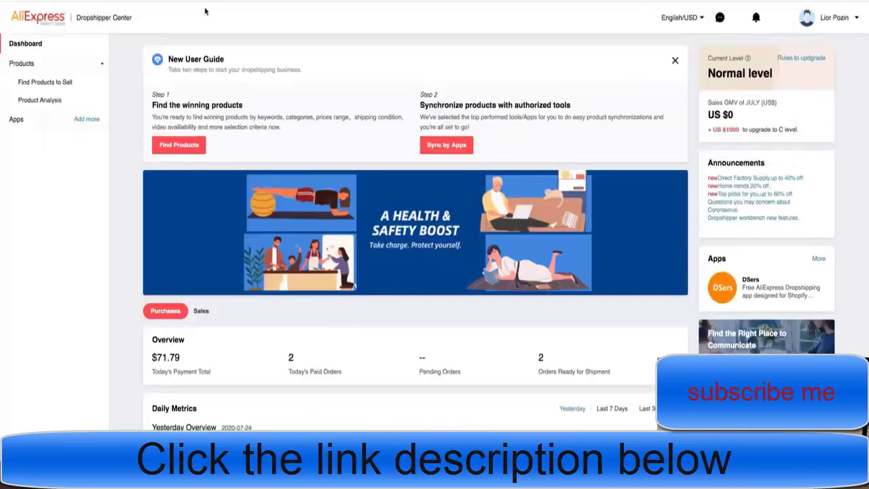
Install the Alitools shopping assistant extension from the Chrome Web Store.
click(216, 107)
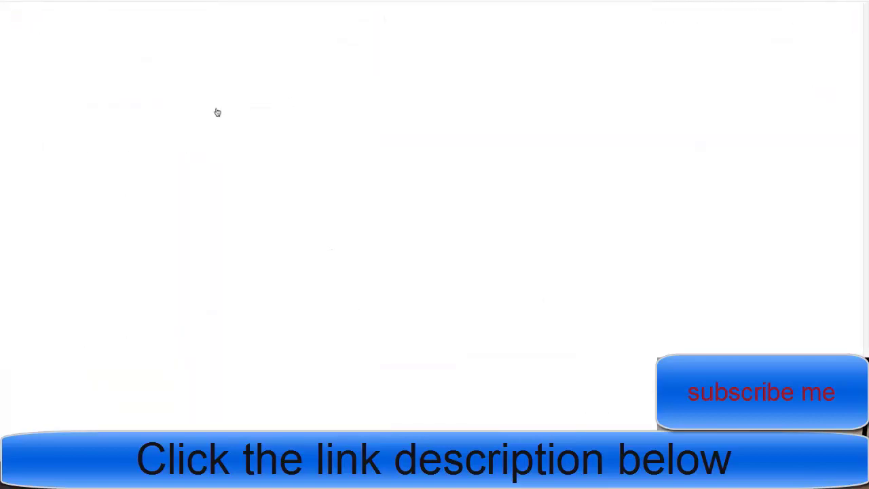
click(631, 88)
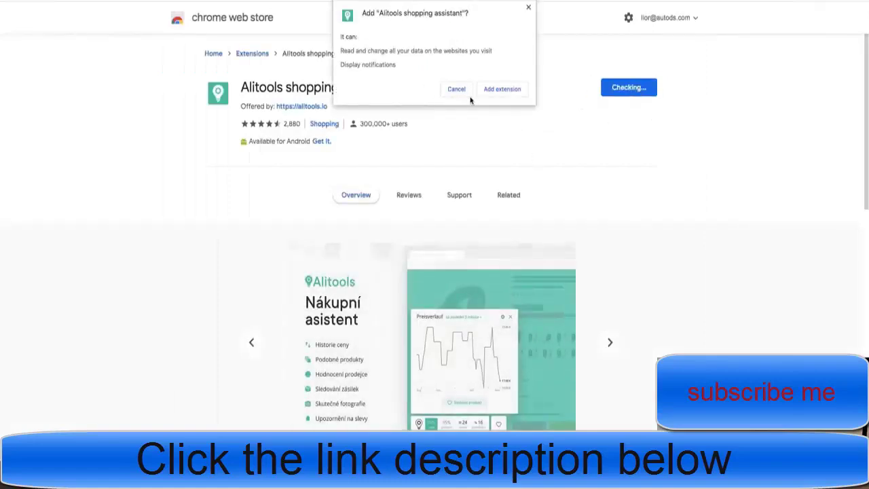
click(501, 89)
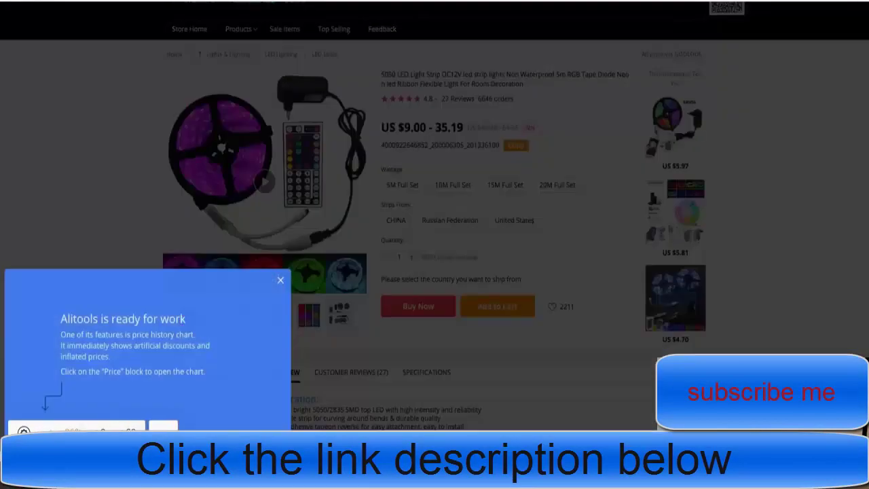
Review the LED strip store's seller rating remarks and dissatisfaction notes.
click(303, 284)
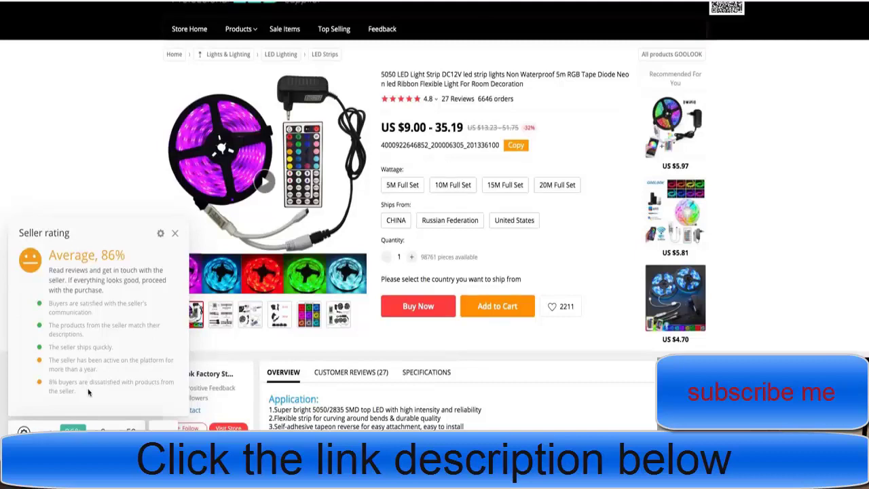
drag(117, 377, 70, 347)
click(78, 352)
drag(82, 392, 48, 367)
scroll(540, 224, up, 2)
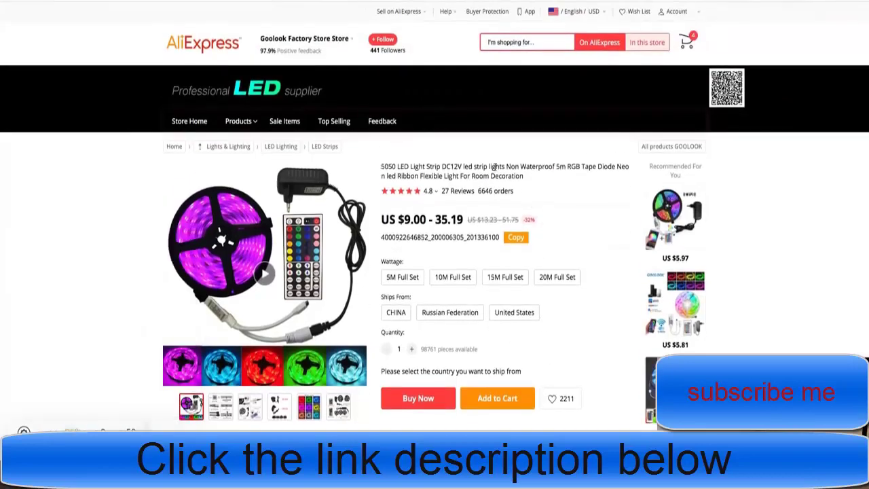
Search eBay for the AliExpress product title '5050 LED Light Strip DC12V'.
drag(563, 166, 381, 165)
key(ctrl+c)
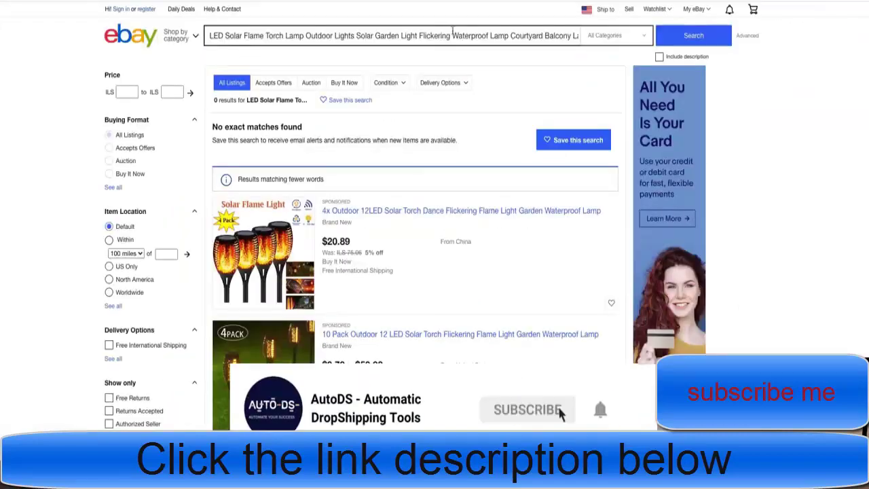
key(ctrl+a)
key(ctrl+v)
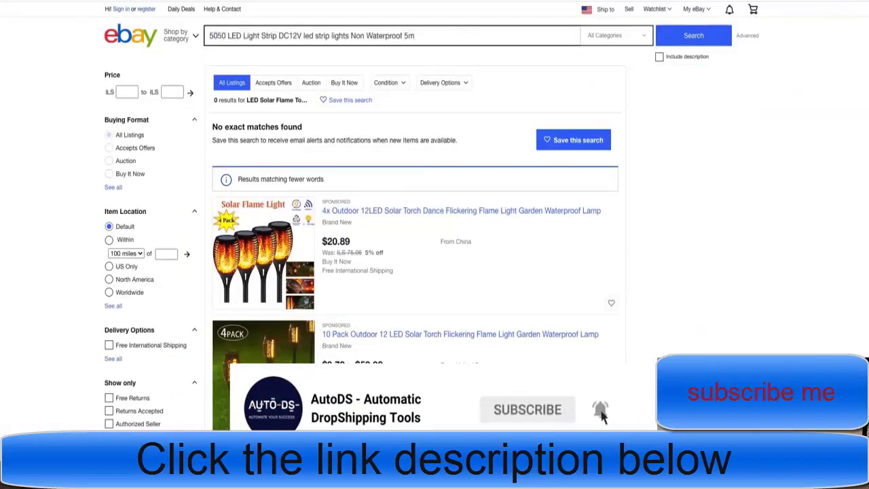
key(Return)
Scroll through the 7,021 eBay listings, briefly selecting the $23.79 price.
scroll(586, 295, down, 3)
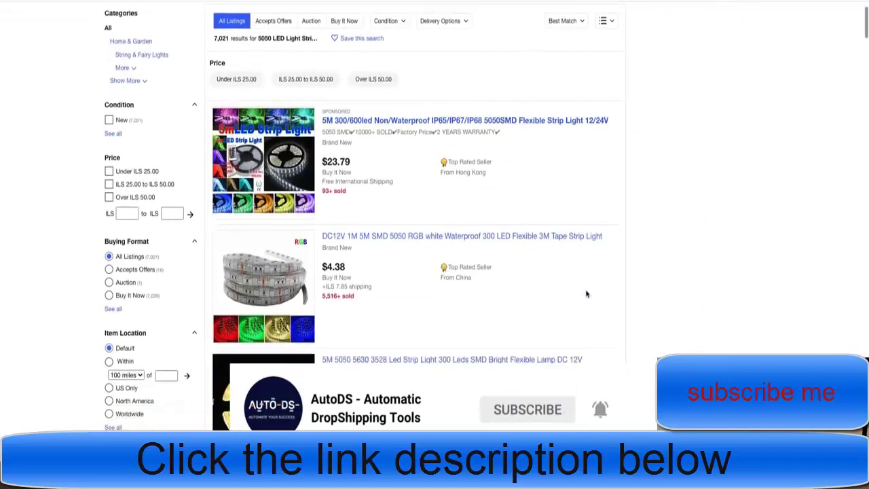
scroll(569, 288, down, 5)
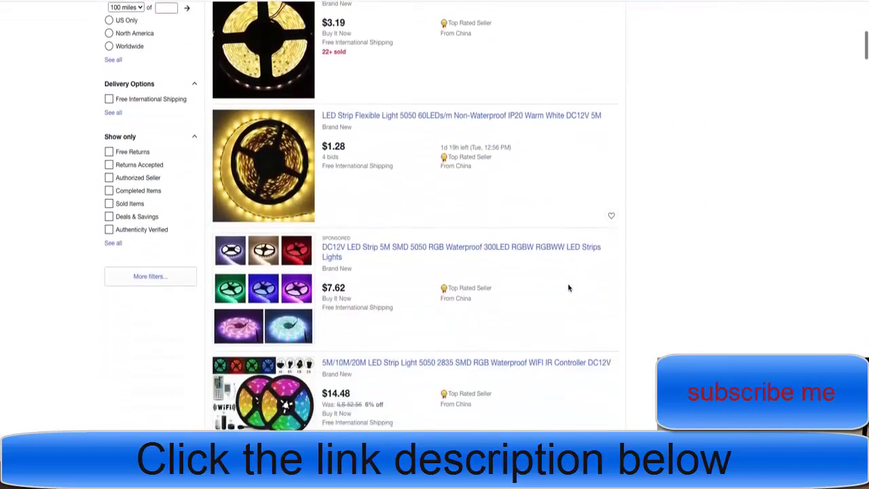
scroll(569, 289, up, 10)
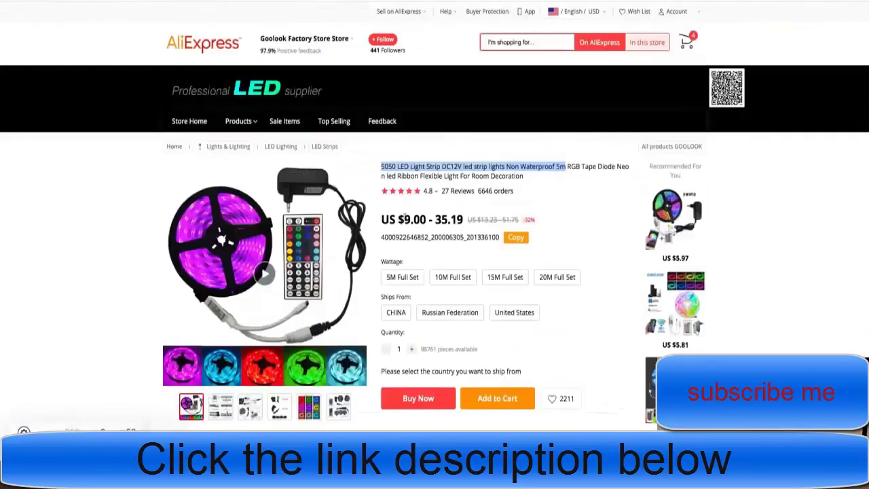
click(403, 212)
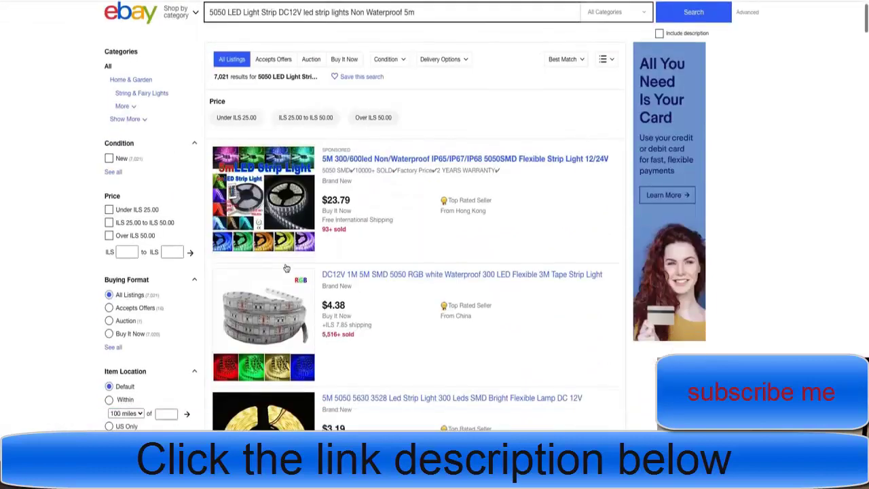
scroll(307, 174, down, 4)
scroll(307, 174, up, 1)
drag(352, 142, 322, 142)
scroll(329, 151, down, 1)
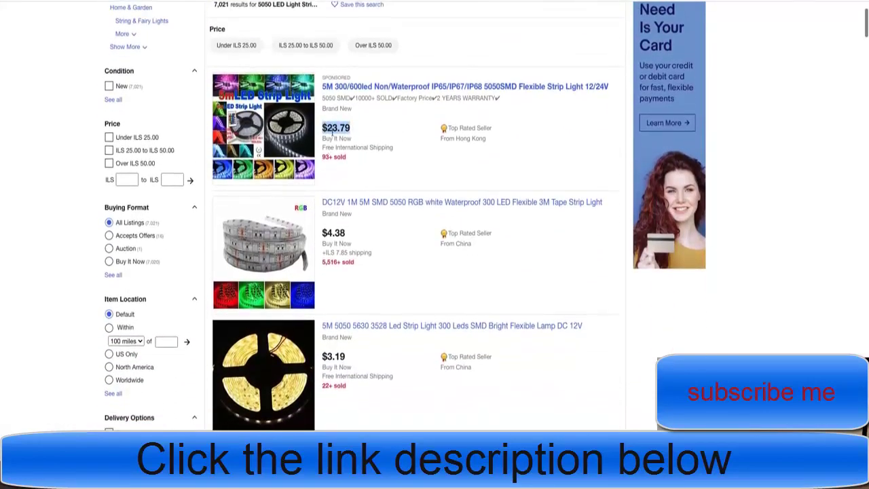
click(329, 130)
Keep browsing the eBay results and highlight the $19.42 listing price.
scroll(339, 134, down, 1)
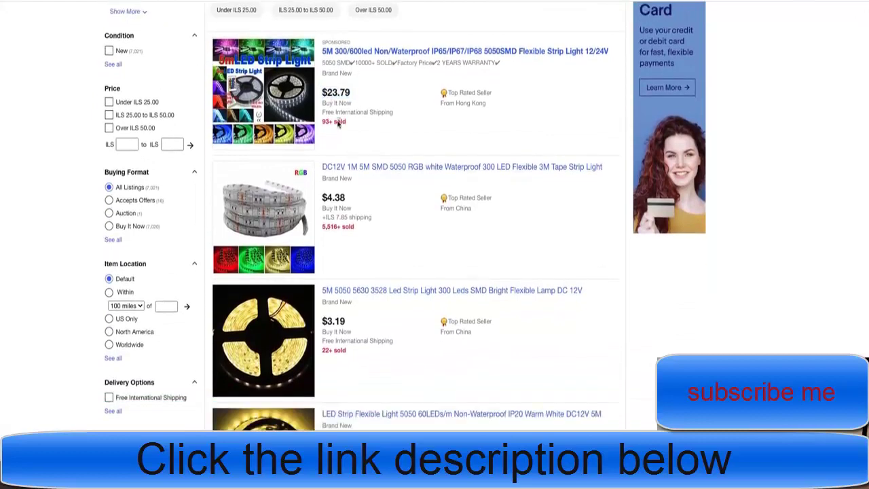
scroll(378, 198, down, 4)
scroll(379, 200, down, 3)
drag(362, 168, 323, 127)
scroll(394, 208, down, 5)
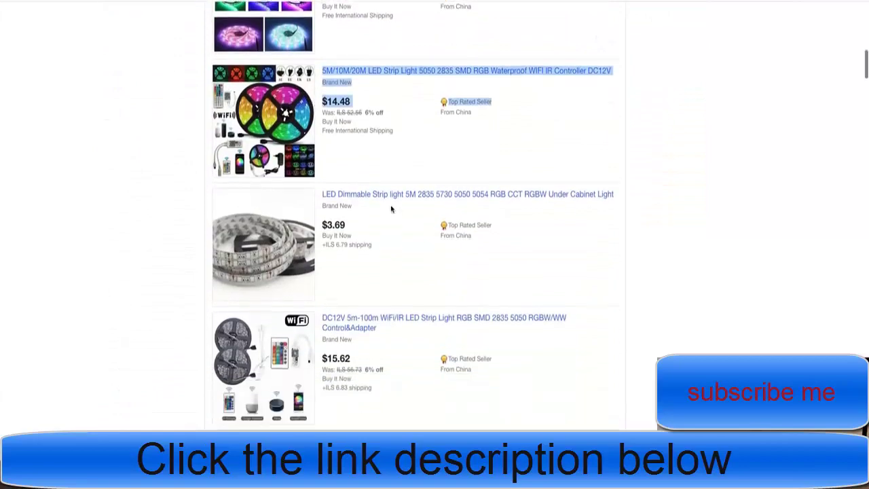
scroll(394, 216, up, 1)
scroll(368, 107, down, 1)
scroll(367, 106, up, 1)
double_click(342, 120)
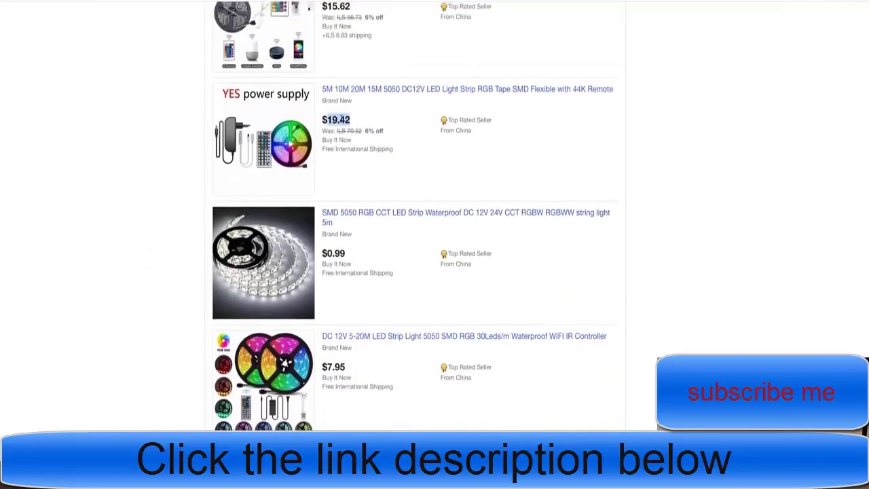
click(399, 129)
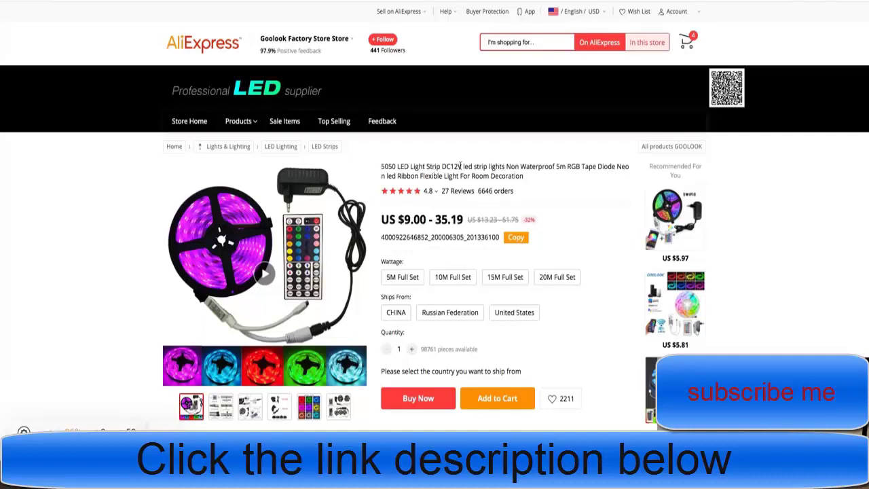
Search AliExpress for '5050 LED Light Strip DC12V' and browse the 919 competing results.
drag(462, 166, 385, 166)
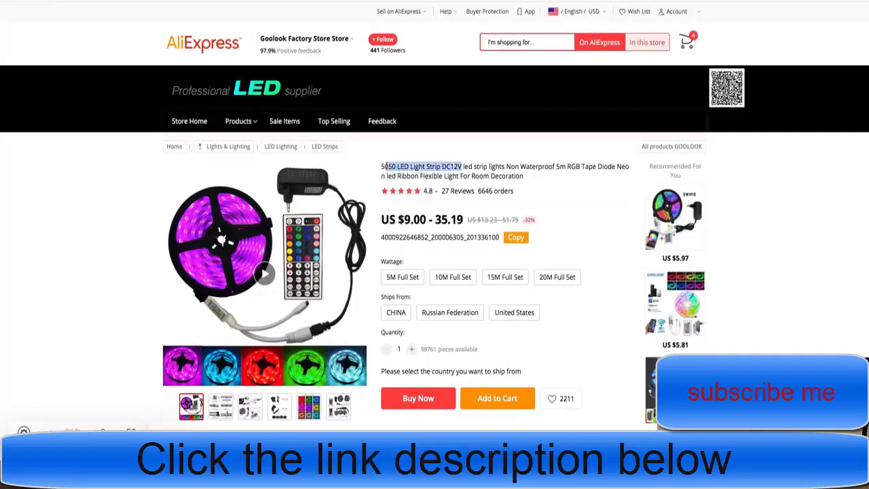
click(513, 47)
text(5050 LED Light Strip DC12V)
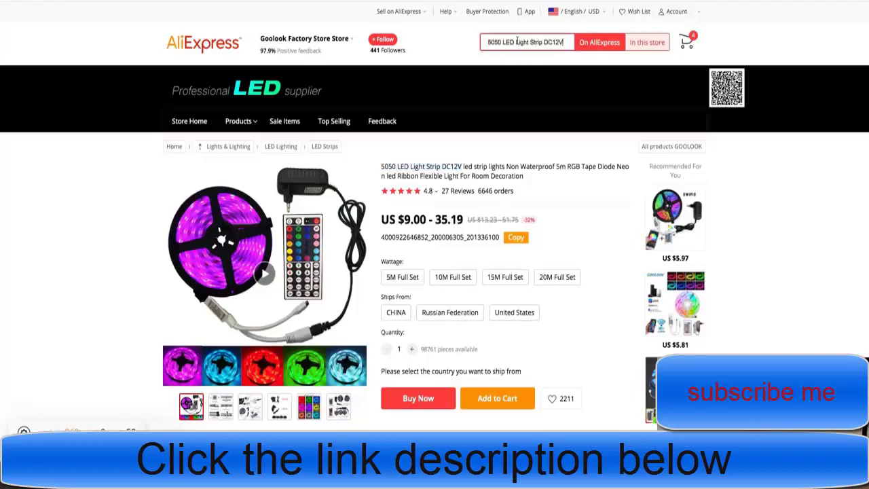
key(Return)
scroll(503, 102, down, 1)
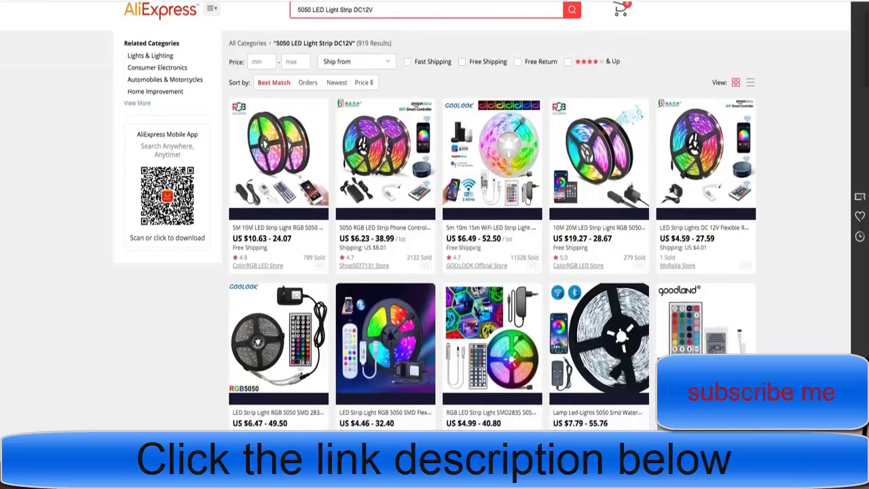
scroll(696, 117, down, 5)
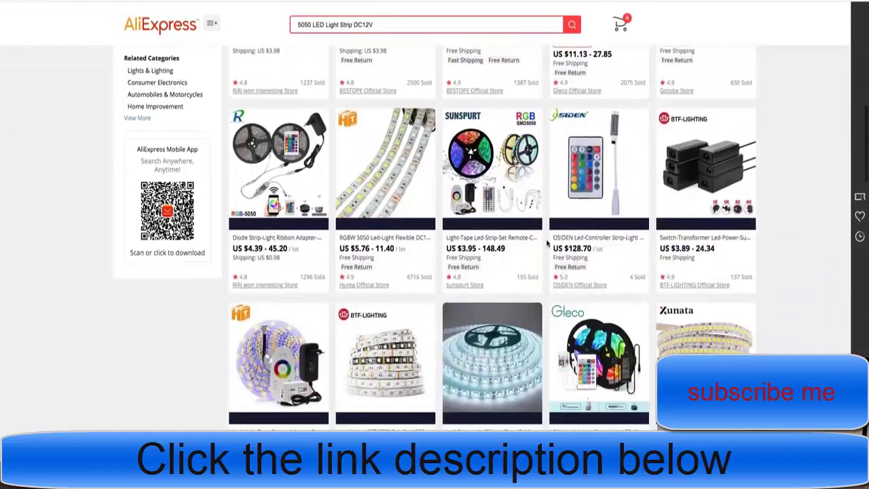
scroll(547, 243, down, 1)
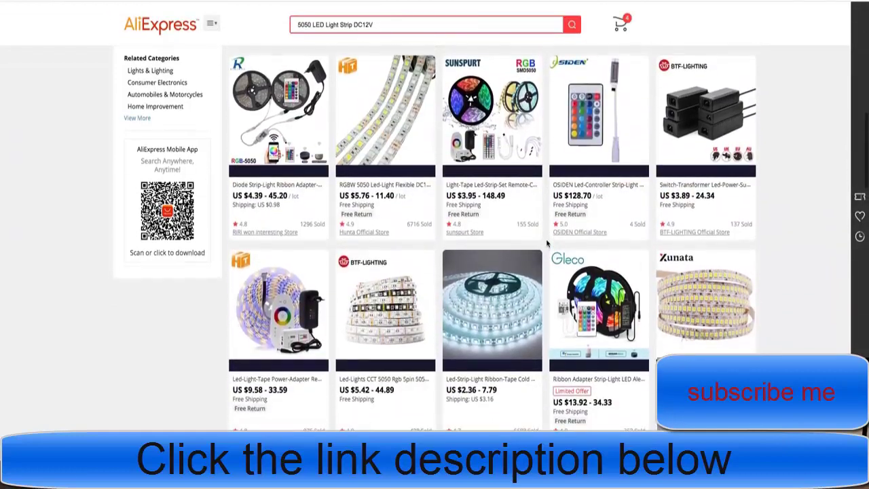
scroll(547, 243, up, 1)
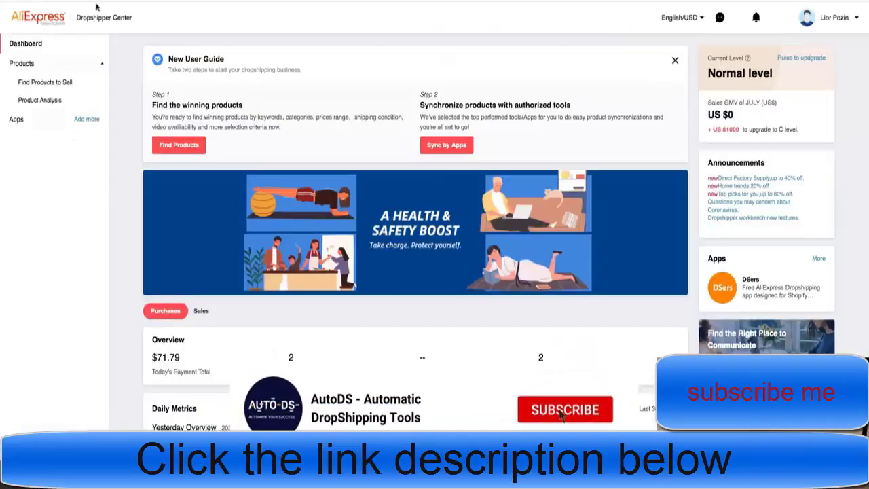
Sort the 5–40 priced, China-to-US hot-selling list by Rating and browse the top products.
scroll(156, 89, down, 2)
scroll(156, 89, up, 2)
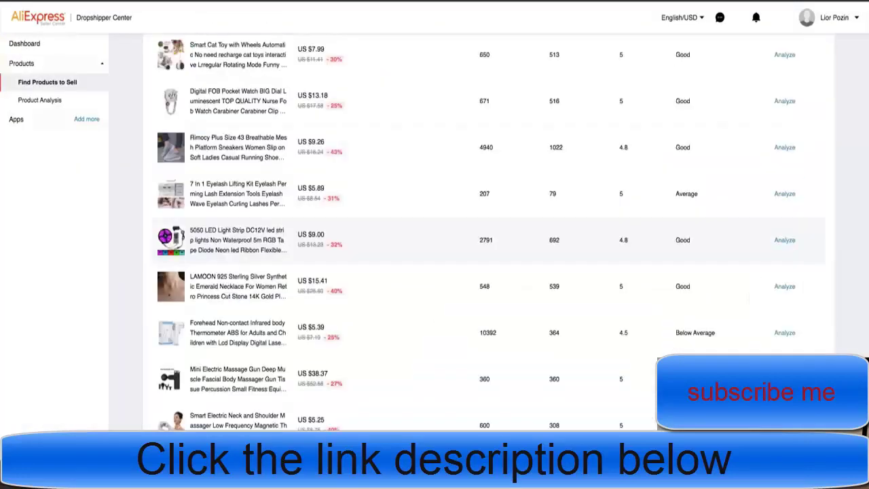
scroll(445, 93, up, 10)
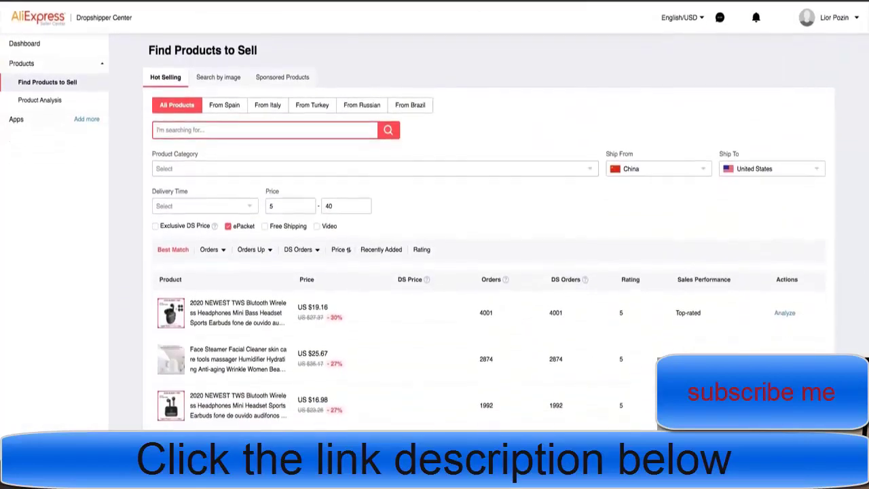
scroll(319, 209, down, 1)
scroll(298, 204, down, 2)
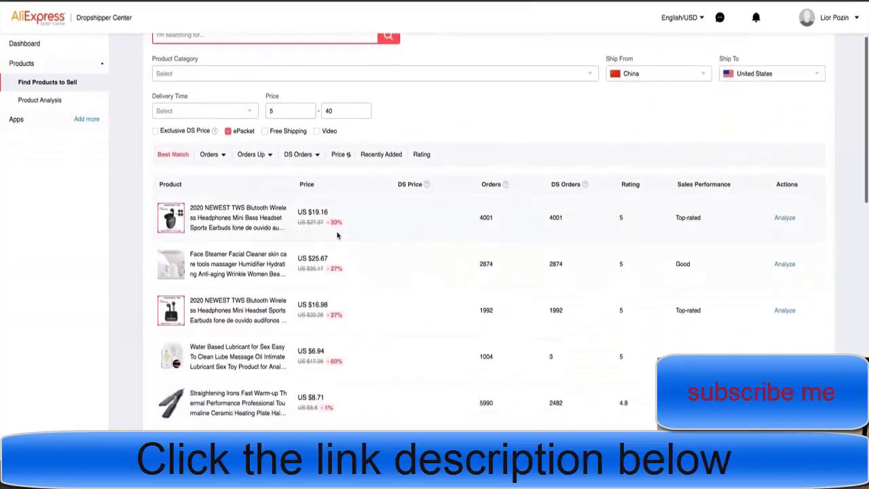
click(422, 156)
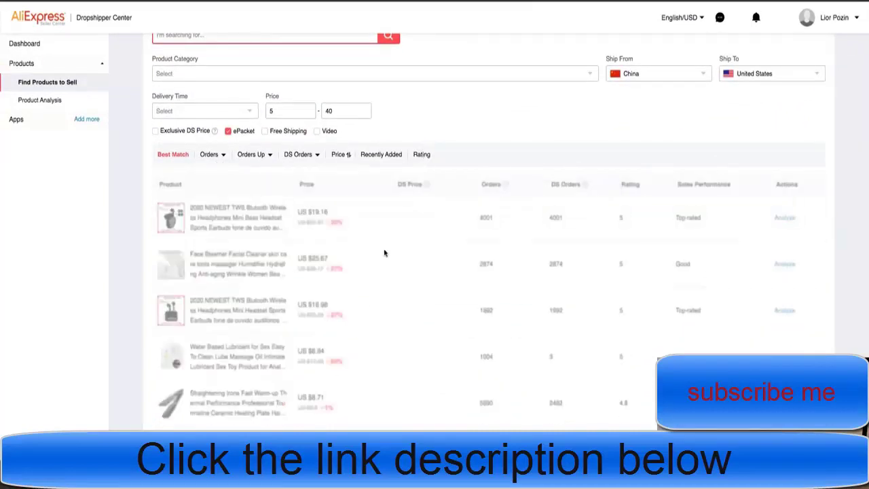
scroll(625, 300, down, 1)
scroll(622, 297, down, 3)
scroll(609, 175, up, 1)
double_click(621, 150)
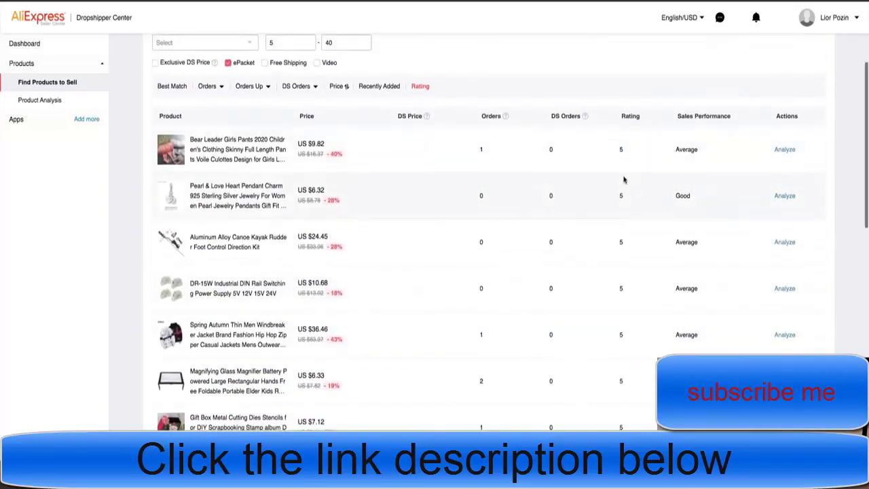
scroll(615, 158, down, 4)
scroll(613, 155, up, 6)
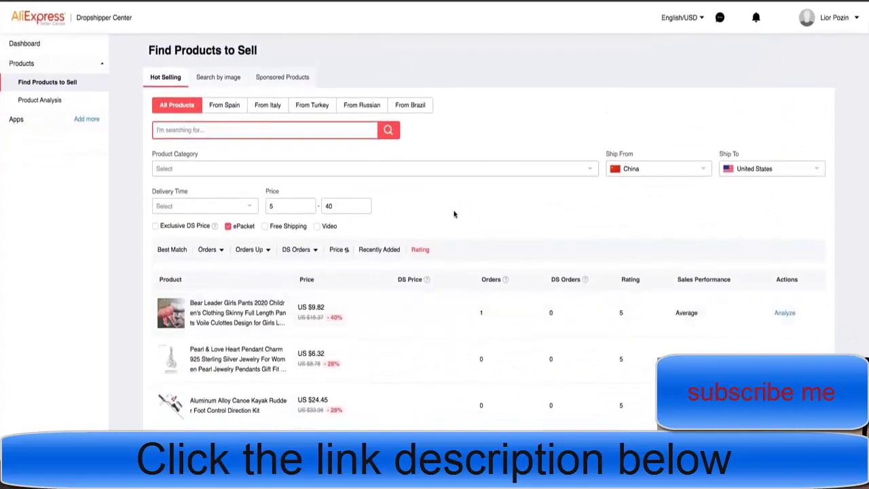
mouse_move(257, 261)
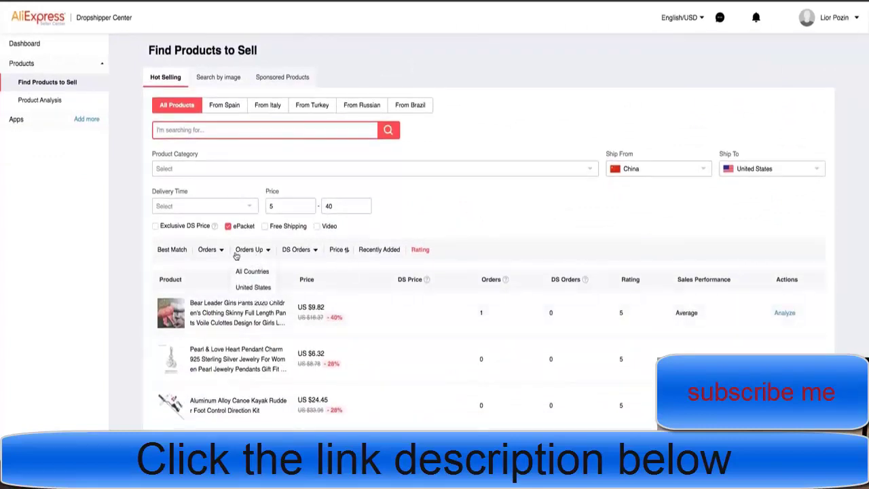
Sort the list by United States orders and check the smartwatch's 4000 orders figure.
click(216, 287)
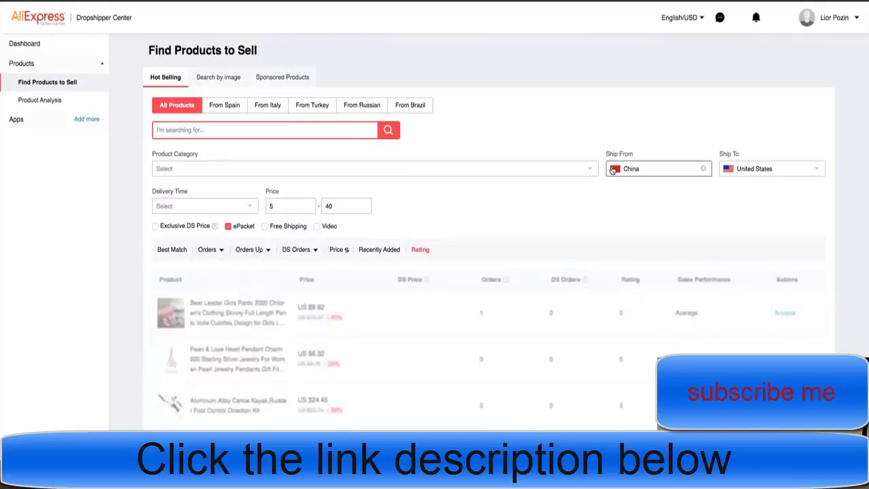
scroll(479, 184, down, 2)
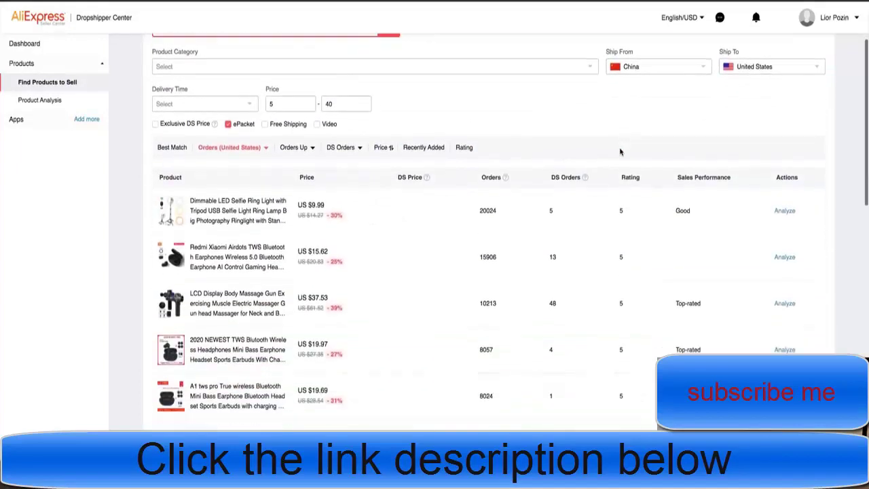
scroll(473, 204, down, 6)
scroll(475, 204, down, 3)
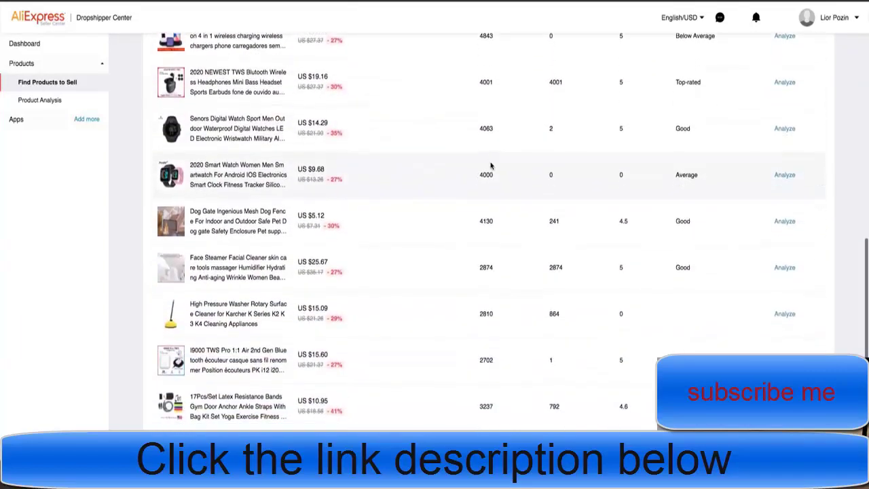
scroll(416, 211, down, 1)
scroll(428, 163, up, 1)
scroll(448, 163, up, 1)
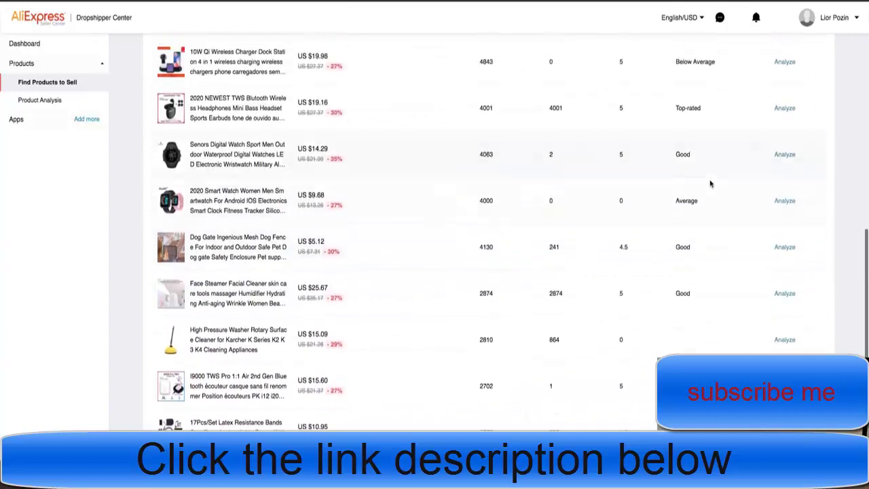
scroll(528, 232, up, 1)
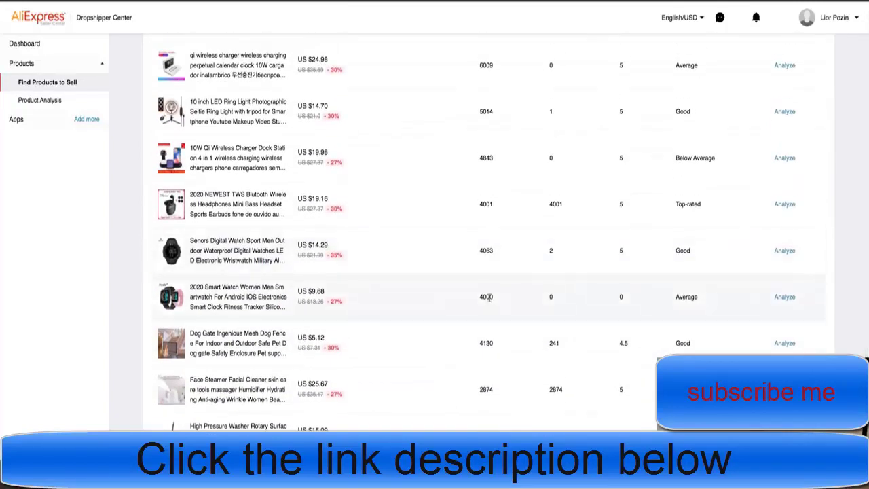
double_click(486, 297)
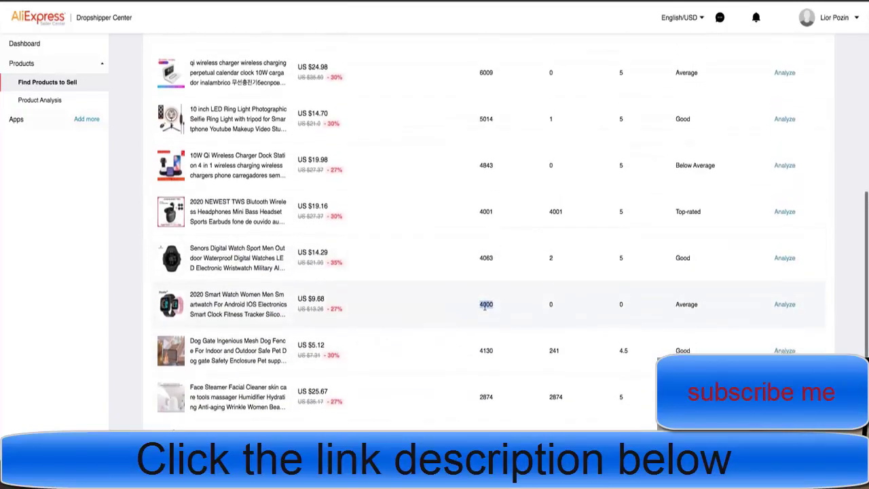
click(538, 306)
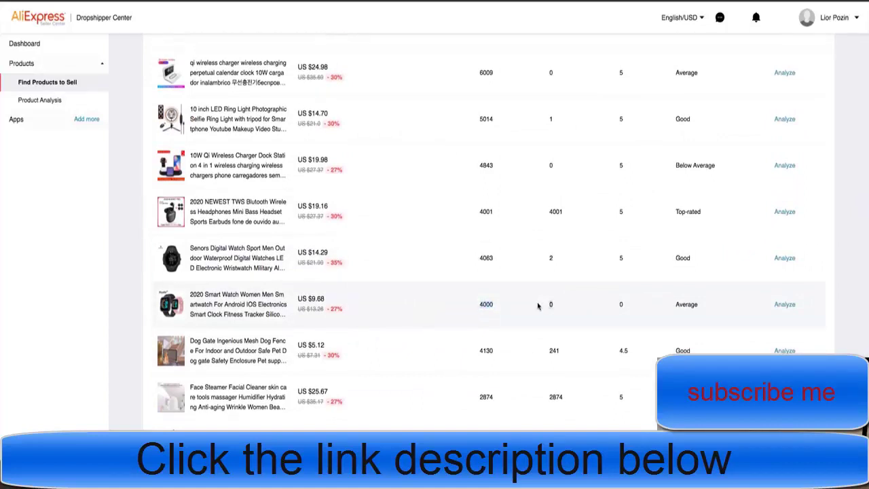
Analyze the 2020 Smart Watch, see its flat zero sales graph, then reset Product Analysis.
click(781, 304)
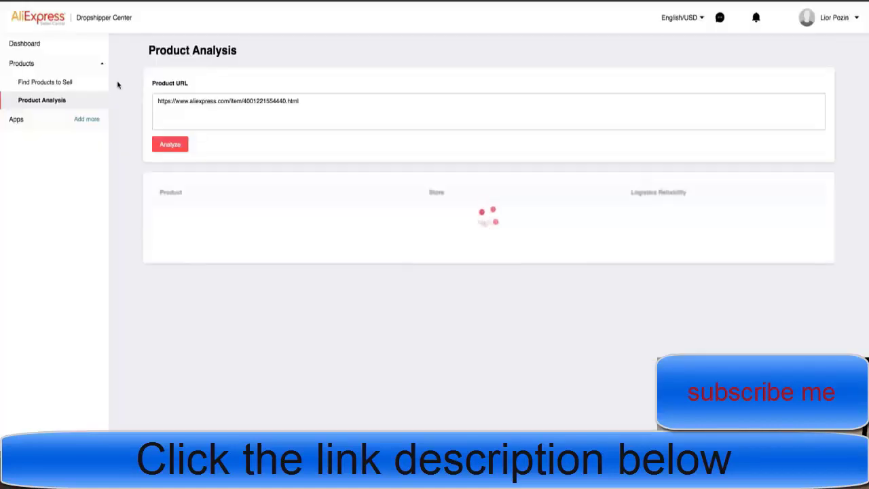
scroll(388, 213, down, 1)
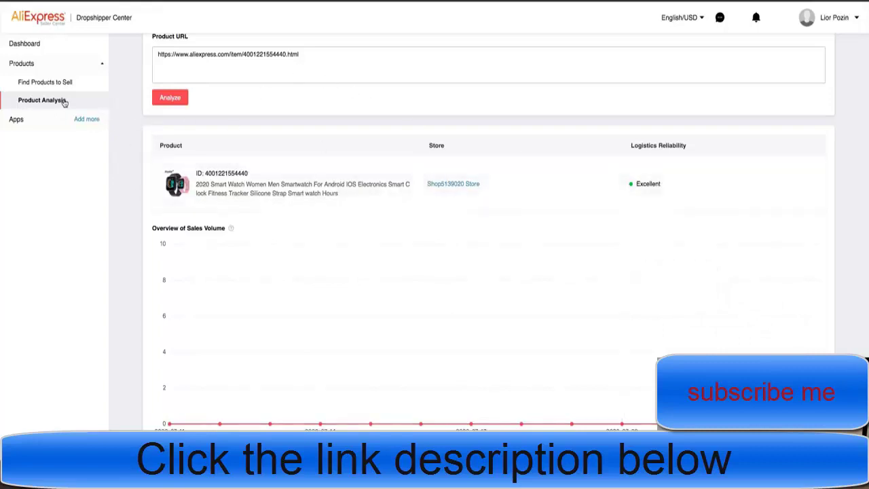
click(101, 100)
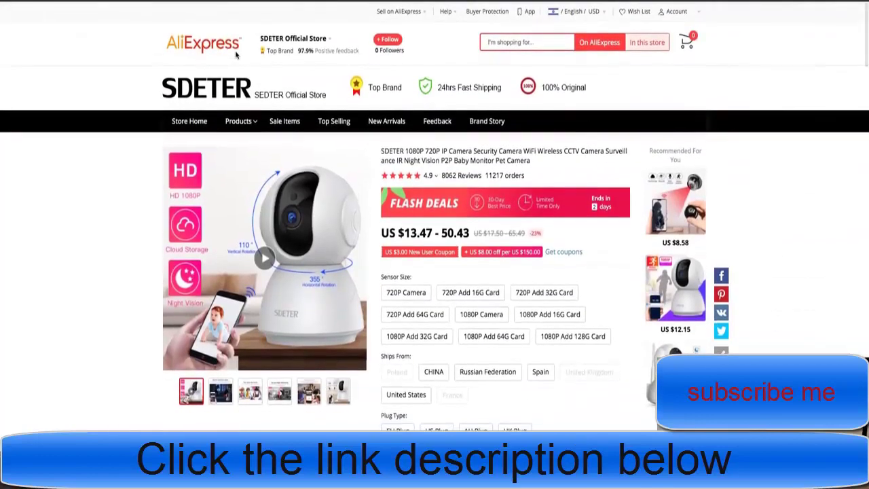
Go to the AliExpress home page and open the SDETER security camera from Flash Deals.
right_click(236, 53)
click(272, 54)
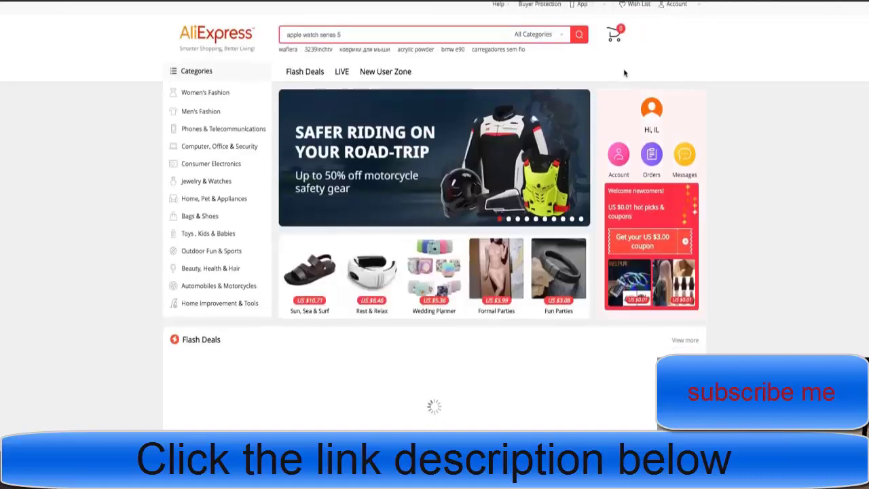
scroll(614, 151, down, 3)
scroll(614, 151, down, 2)
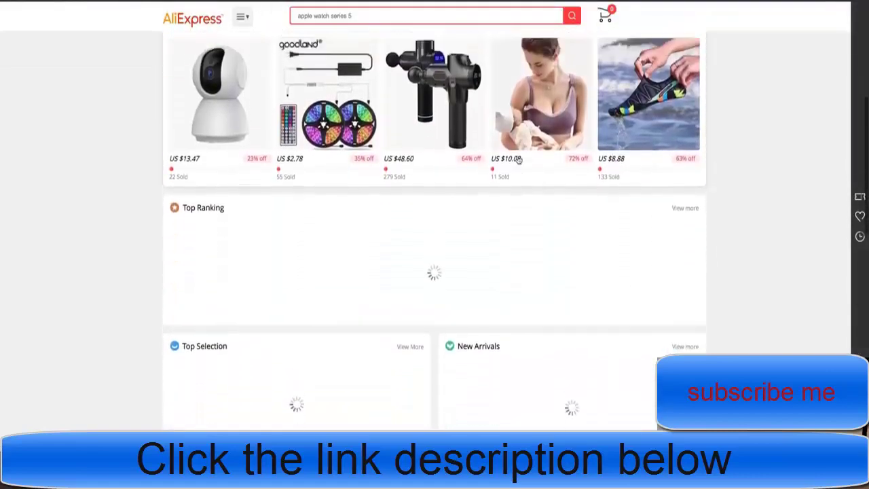
scroll(225, 182, up, 2)
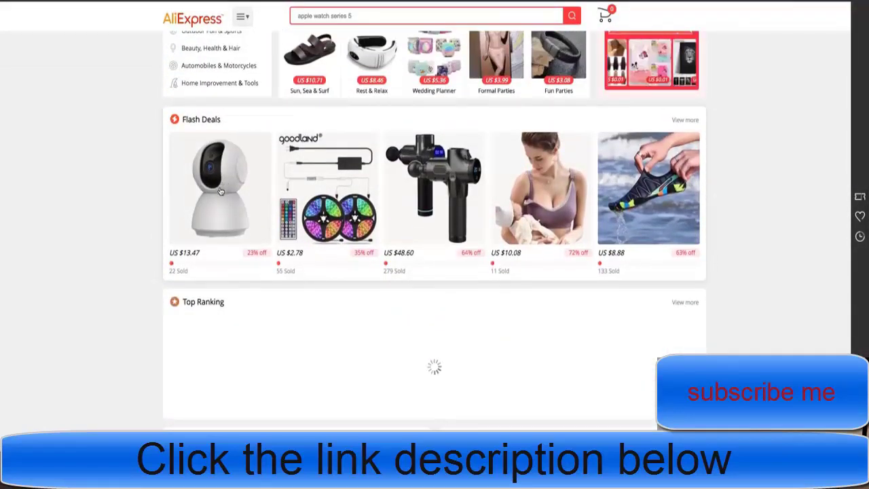
scroll(221, 190, down, 1)
scroll(220, 192, down, 1)
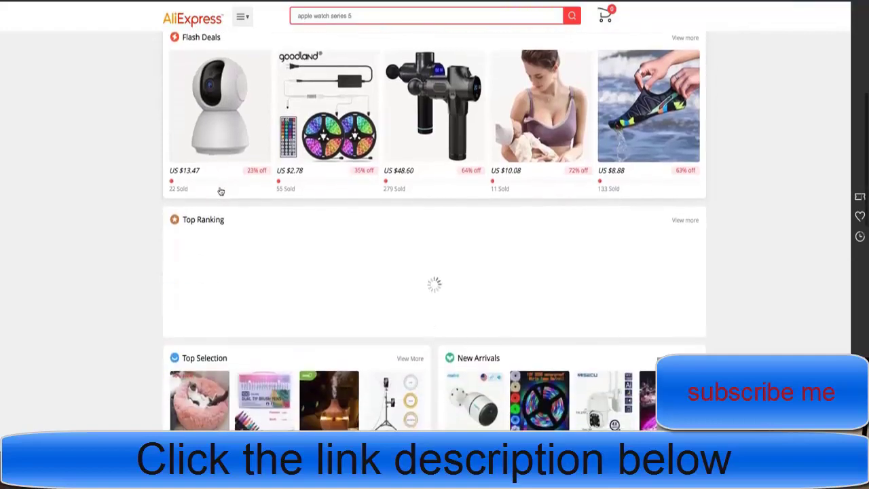
scroll(221, 192, up, 2)
scroll(221, 191, up, 1)
click(221, 279)
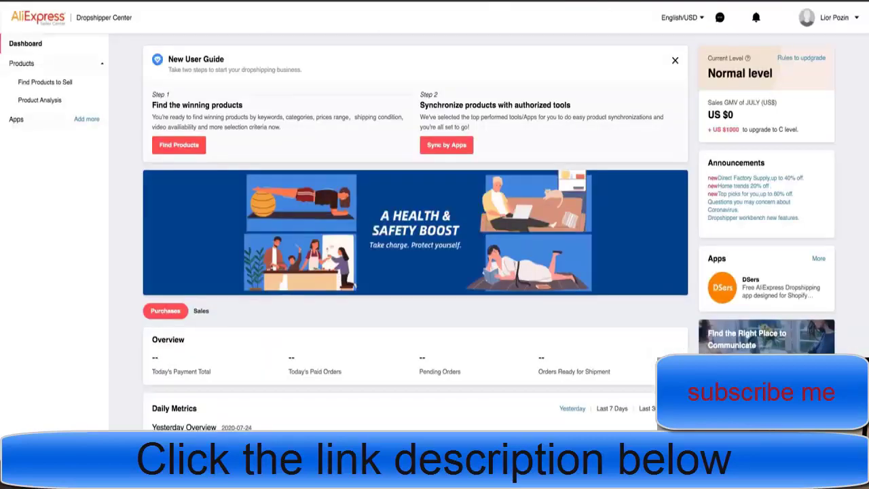
Analyze the pasted SDETER camera URL in Product Analysis and review its sales-volume graph.
click(44, 82)
click(41, 100)
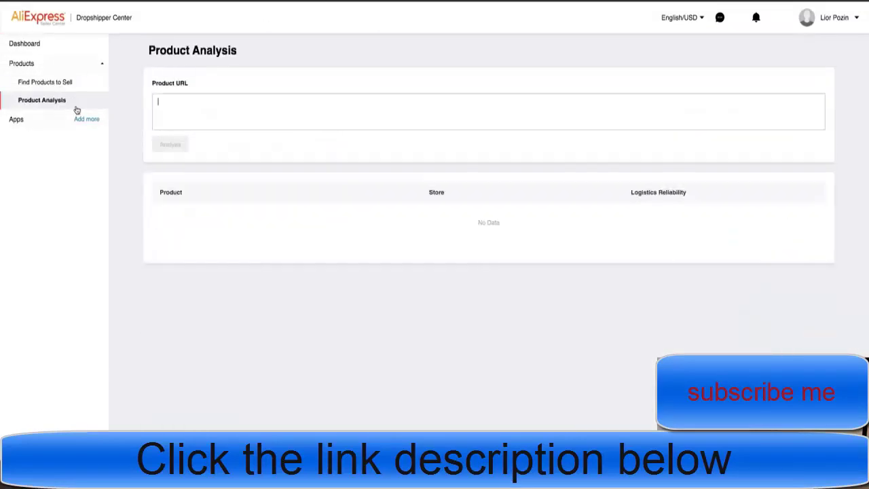
text(https://www.aliexpress.com/item/4000012251071.html?spm=a2g01.12617084.fdpcl001.1.7f50m6iHm6iH7t&gps-id=5547572&scm=1007.19201.130907.0&scm_id=1007.19201.130907.0&scm-url=1007.19201.130907.0&pvid=28cce161-78c4-4c1a-906d-80e36268a097)
click(182, 149)
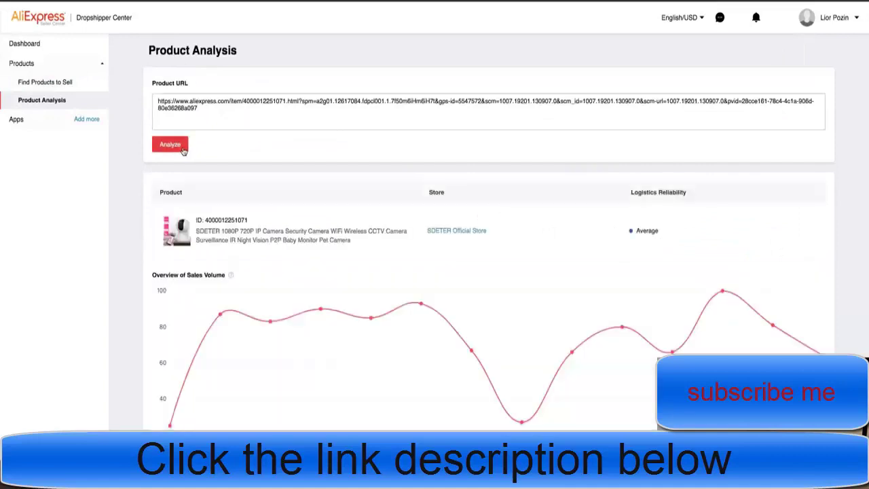
scroll(182, 150, down, 2)
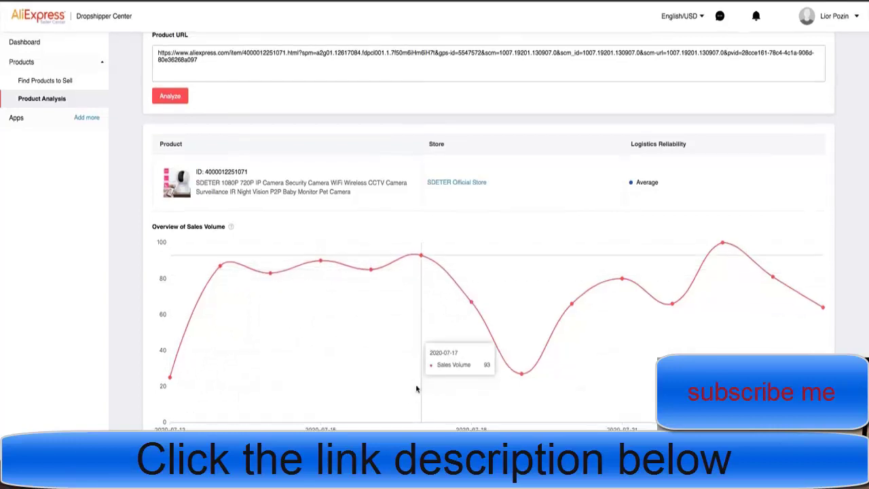
scroll(468, 359, up, 1)
scroll(468, 333, up, 2)
scroll(467, 256, down, 3)
scroll(468, 256, up, 3)
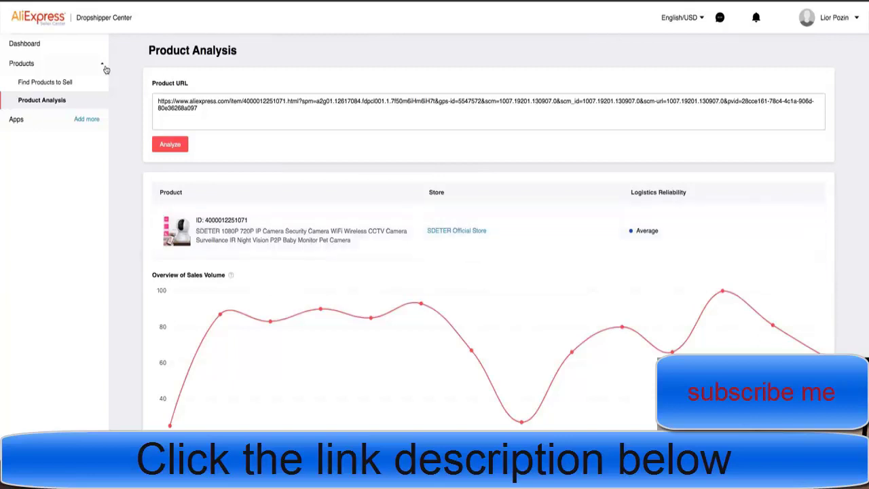
Return to the Dashboard to view the New User Guide and US $0 July sales.
click(25, 44)
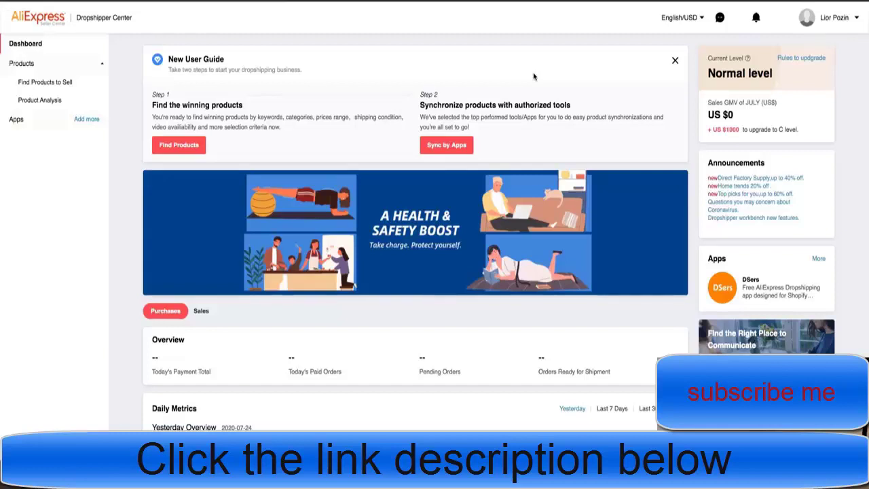
scroll(533, 79, down, 1)
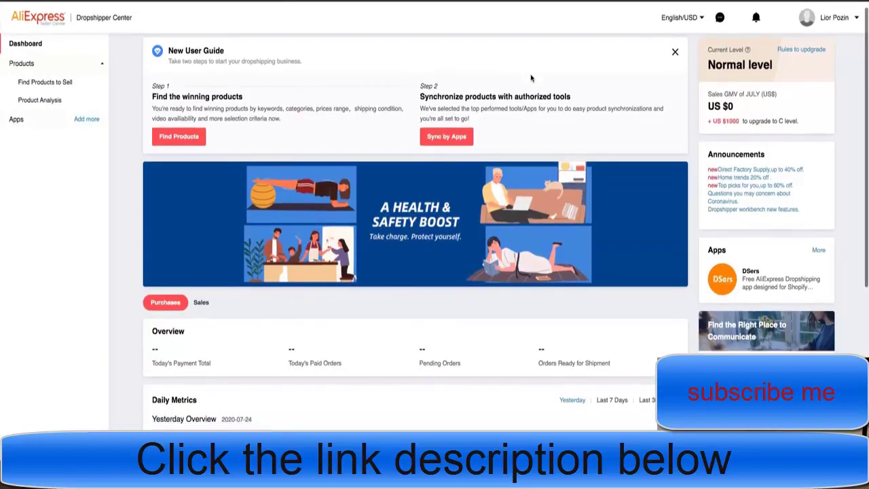
scroll(532, 78, up, 1)
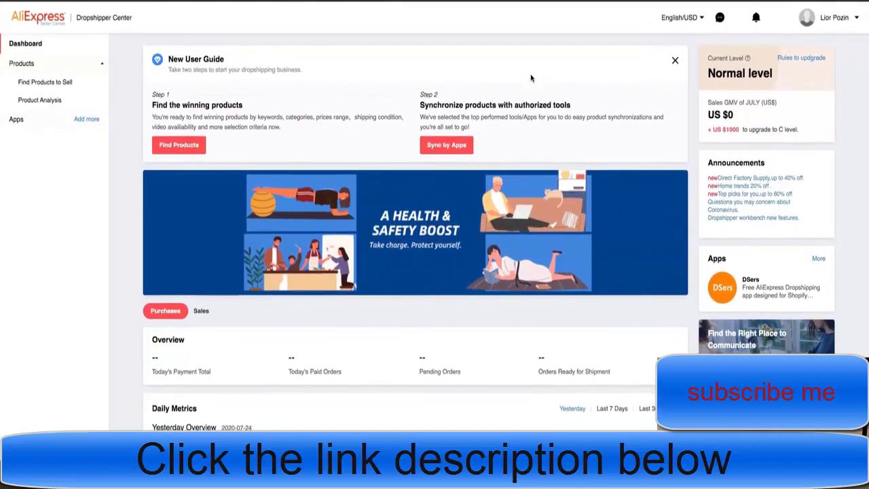